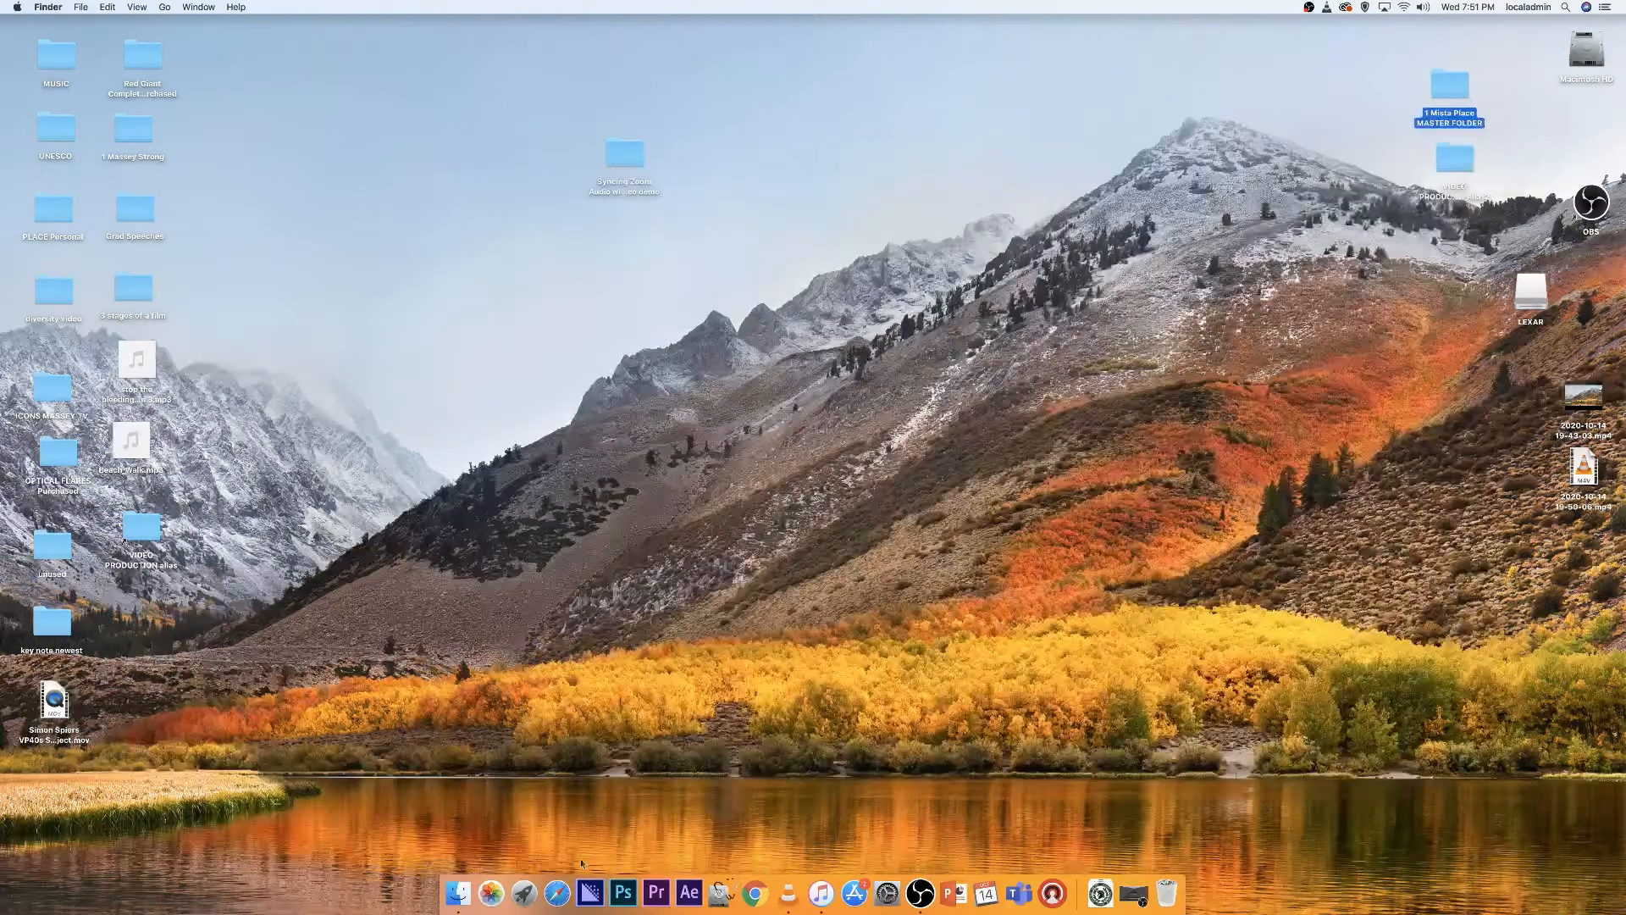
# Step: Start a new Premiere Pro project and set its location to the Syncing Audio Video Project folder inside 1 Mista Place MASTER FOLDER/VP20s/2 VIDEO
pyautogui.click(673, 896)
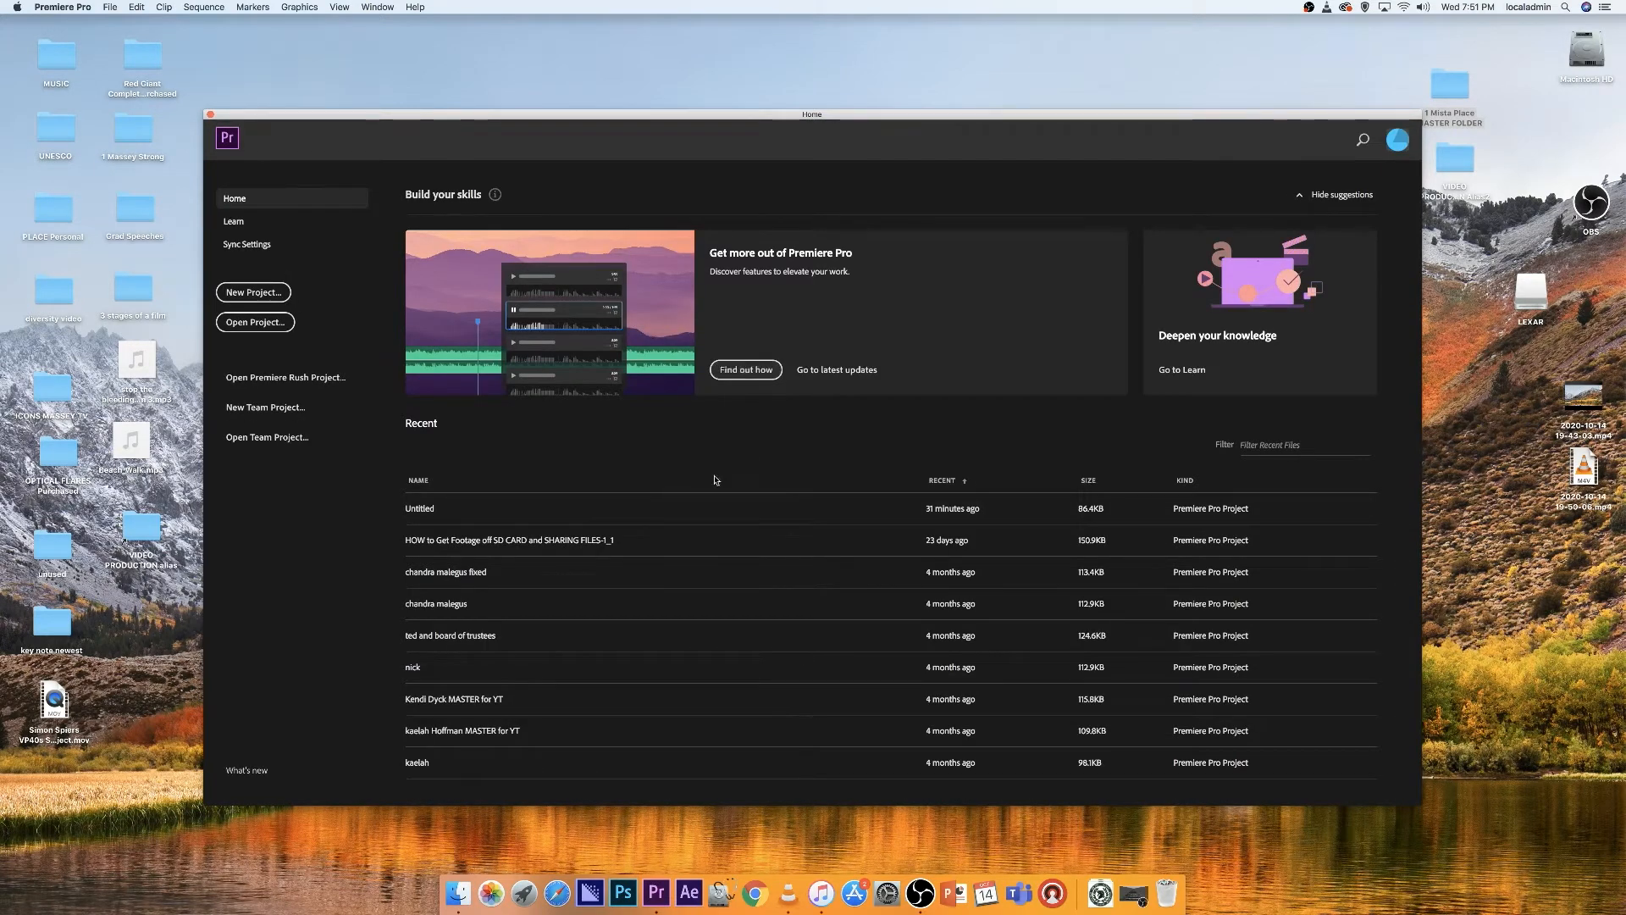
pyautogui.click(251, 292)
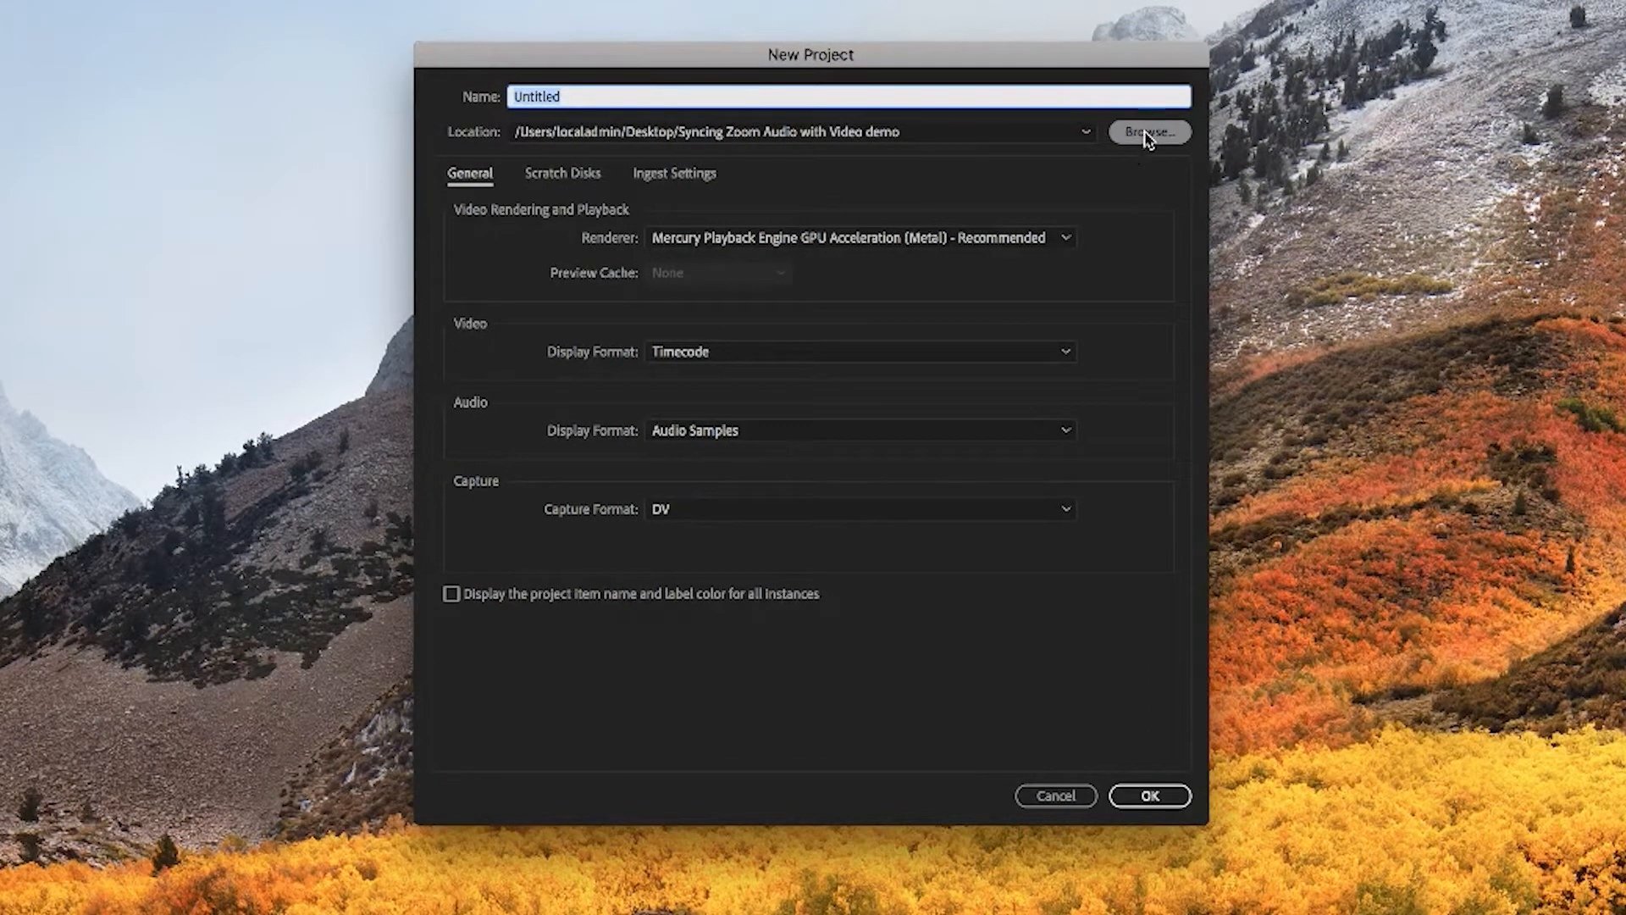
pyautogui.click(1153, 136)
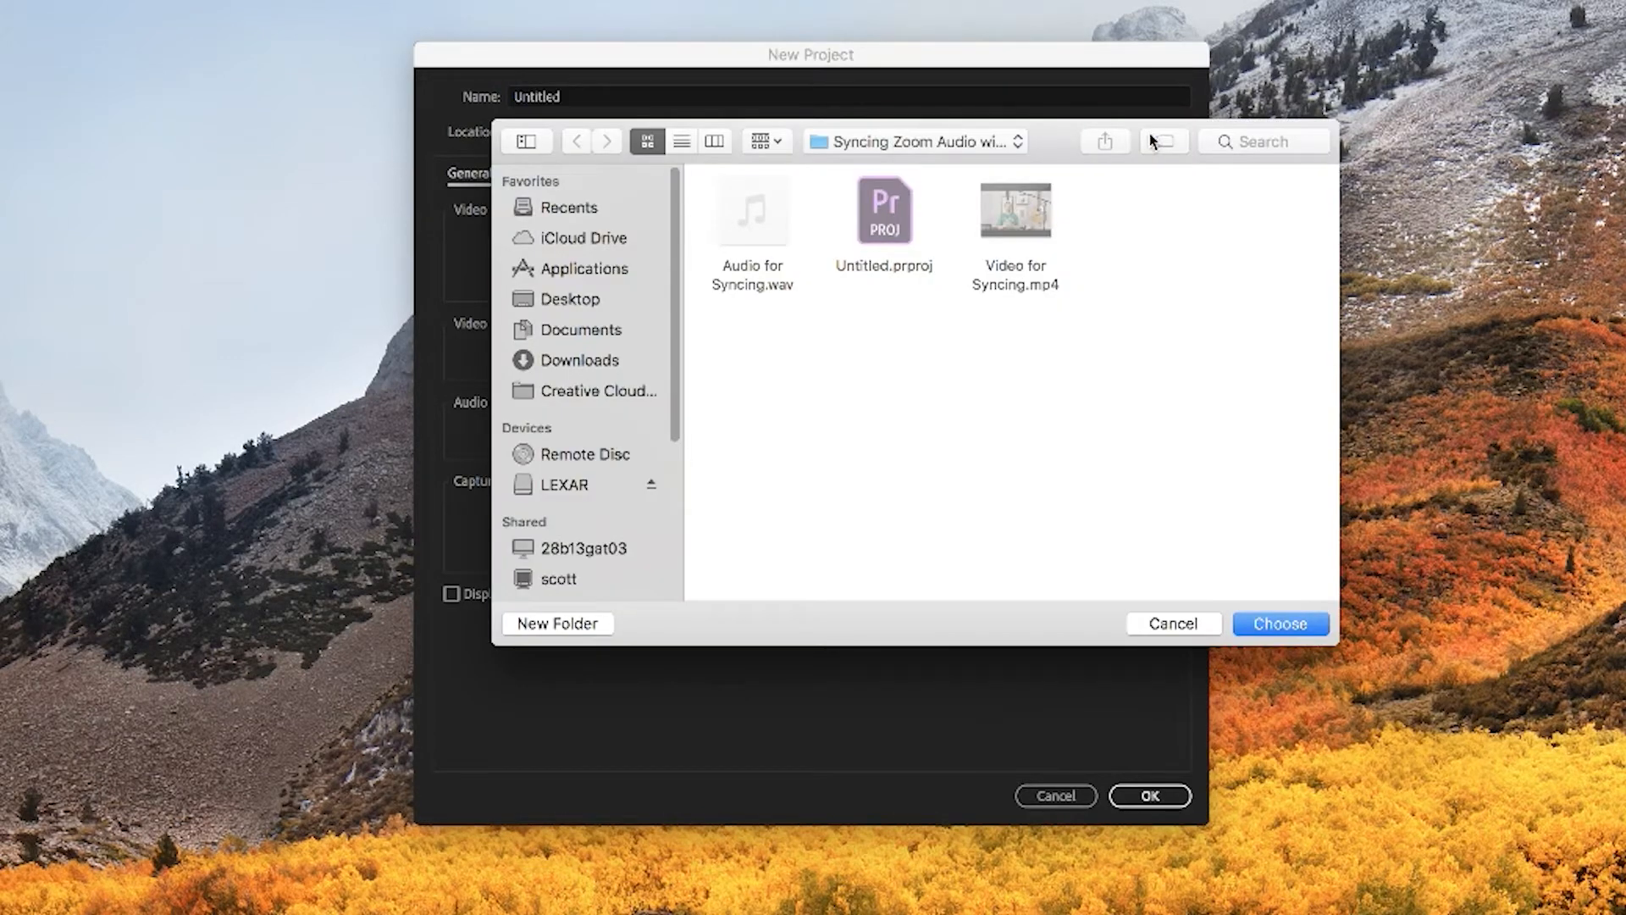
pyautogui.click(572, 300)
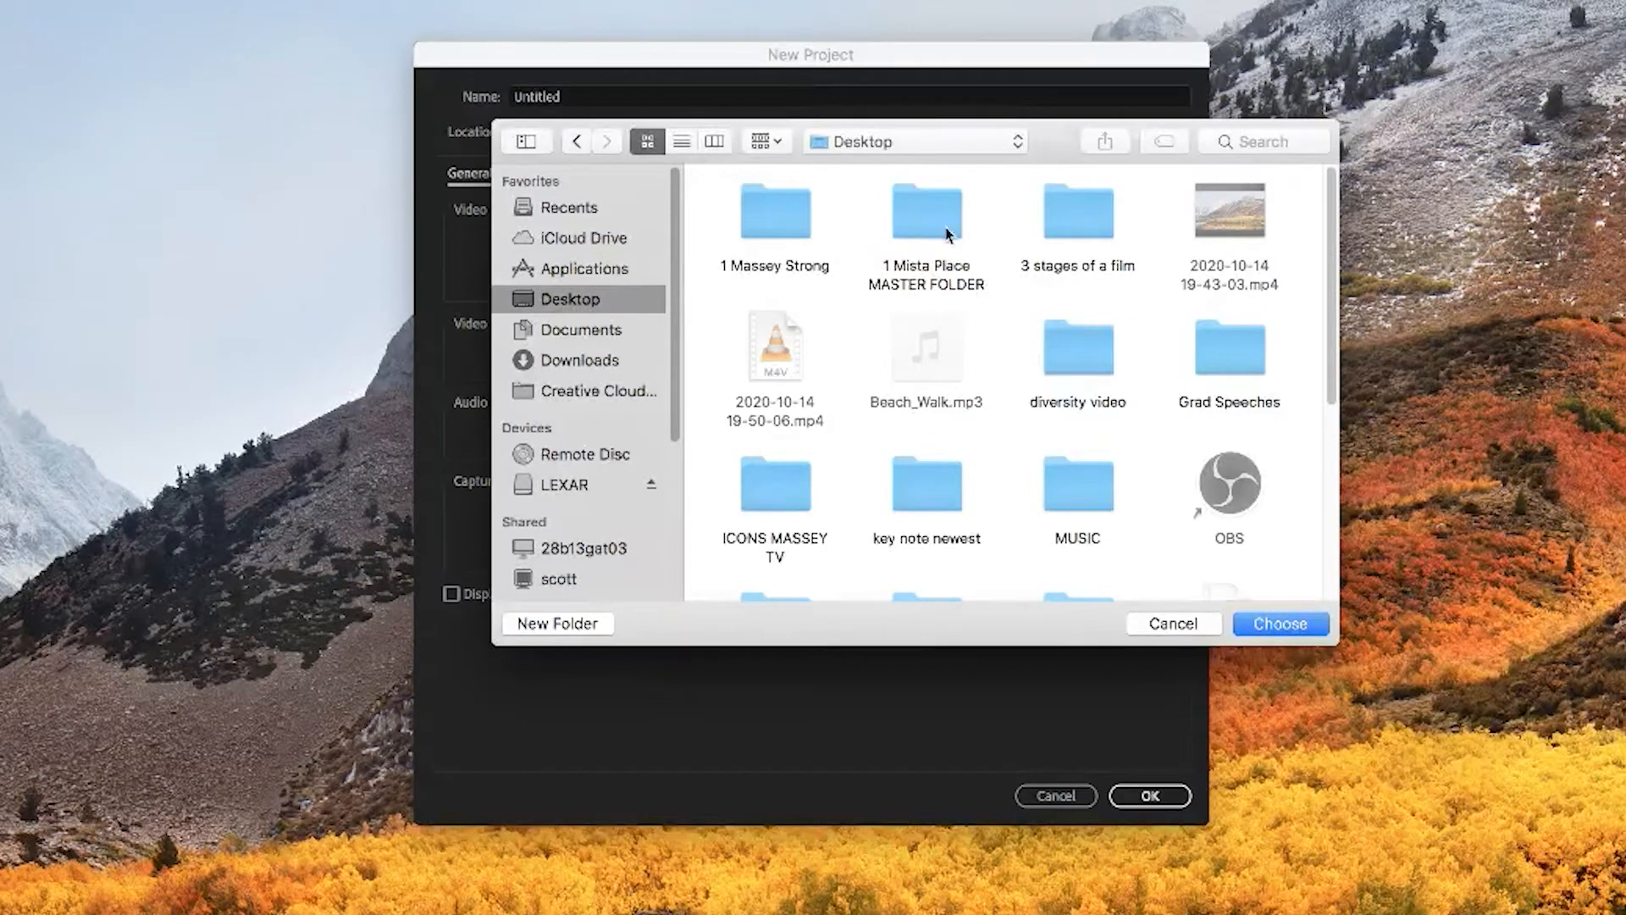
pyautogui.doubleClick(901, 220)
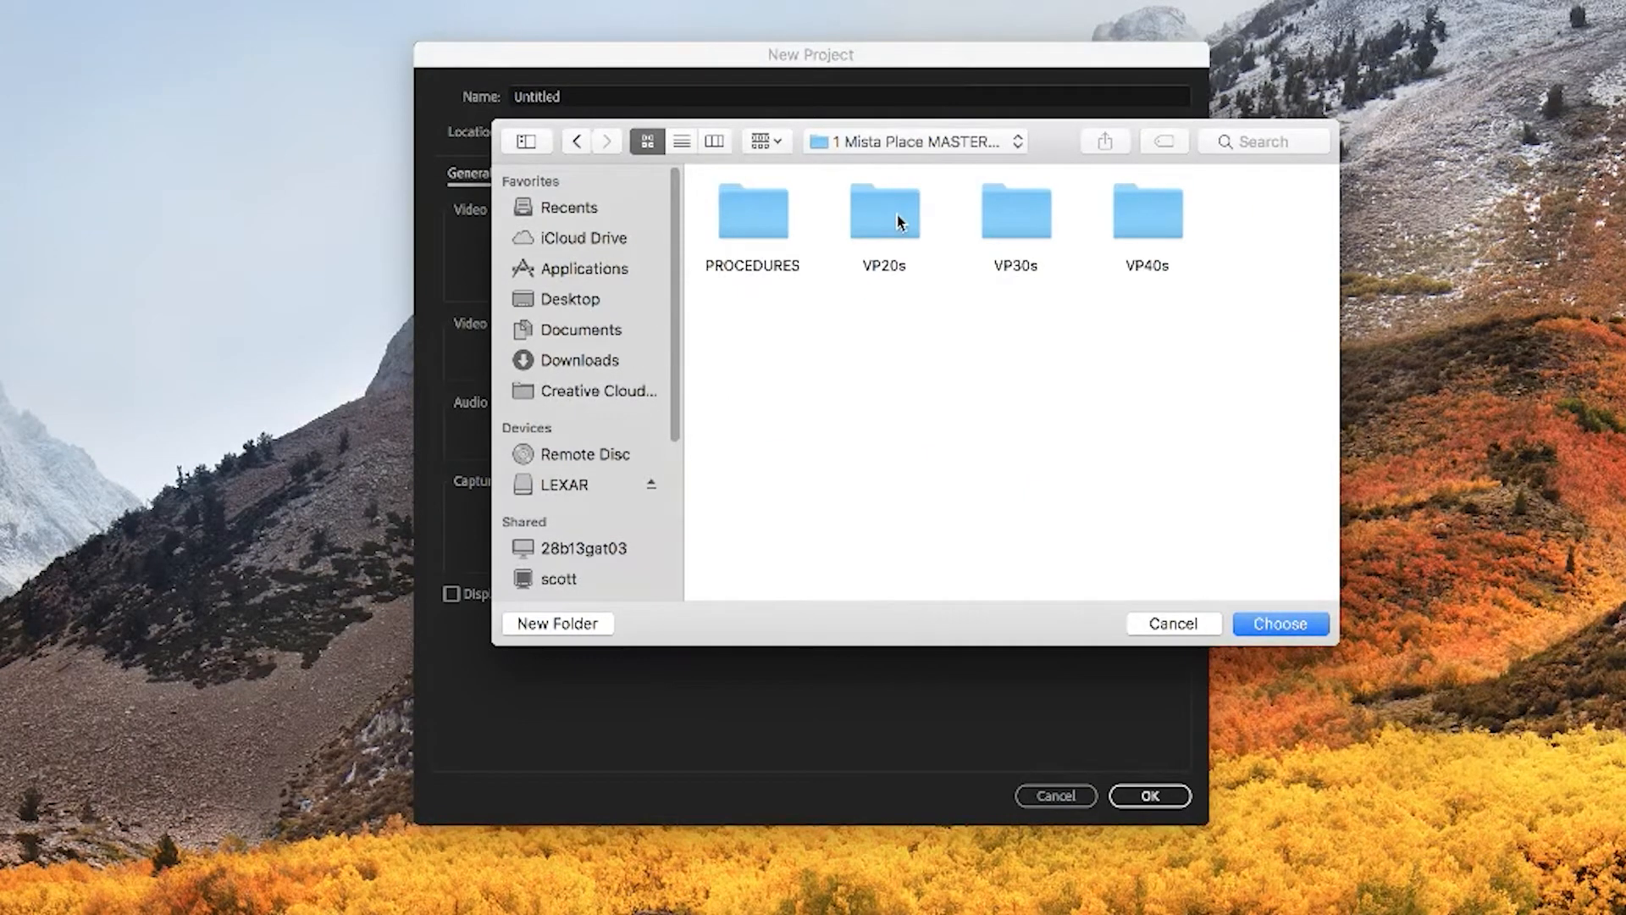
pyautogui.doubleClick(899, 220)
pyautogui.doubleClick(929, 225)
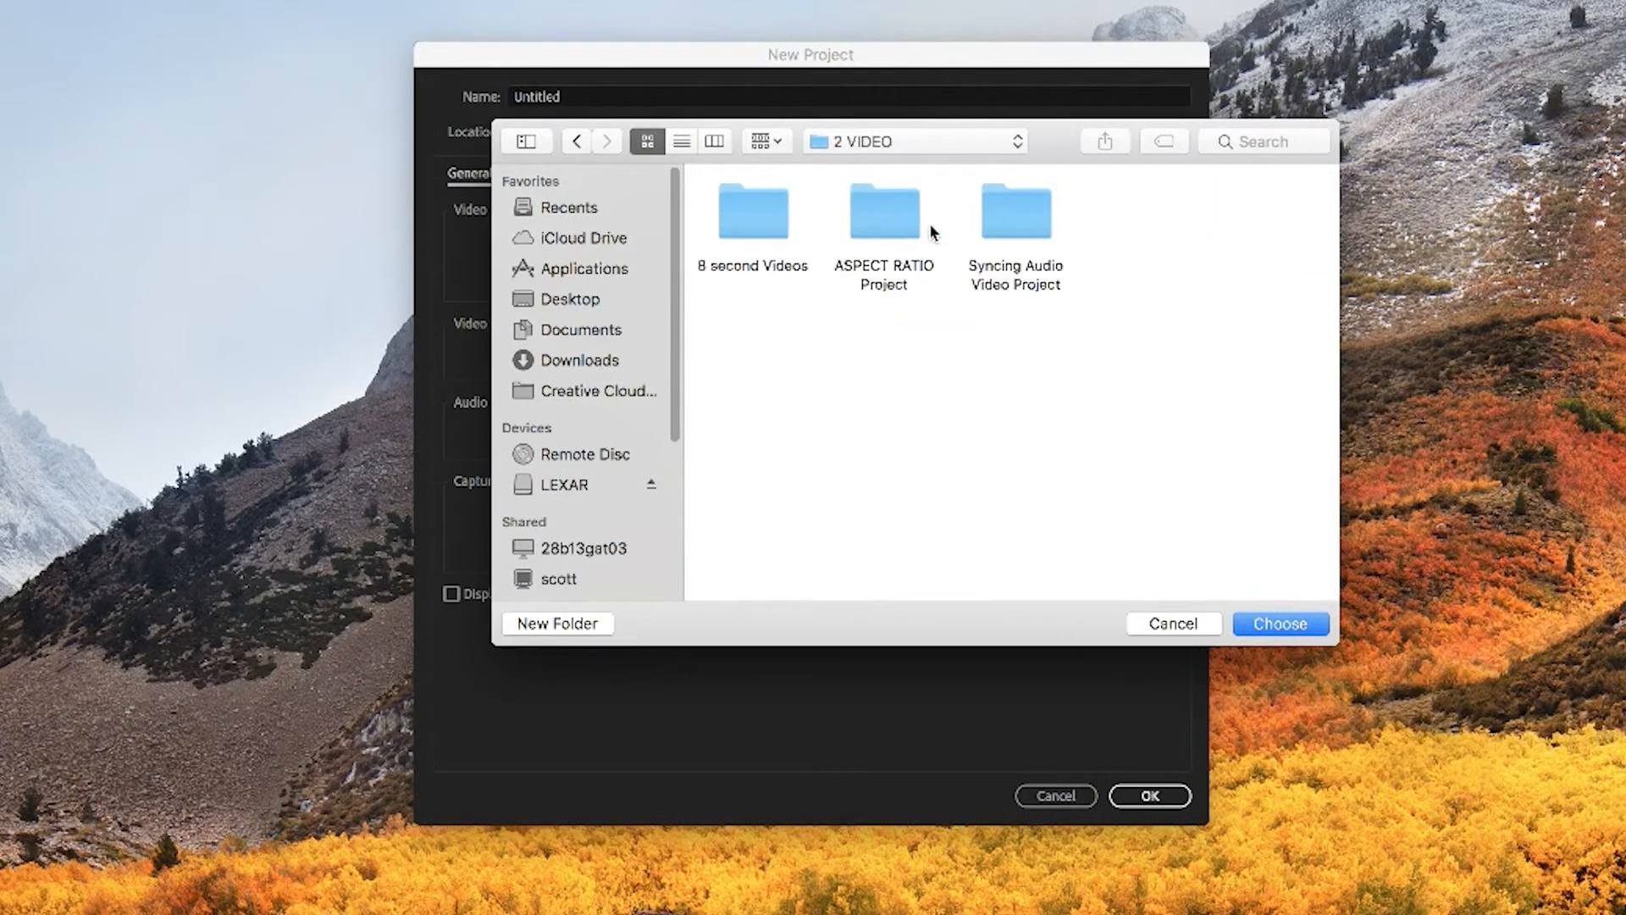
pyautogui.click(1025, 218)
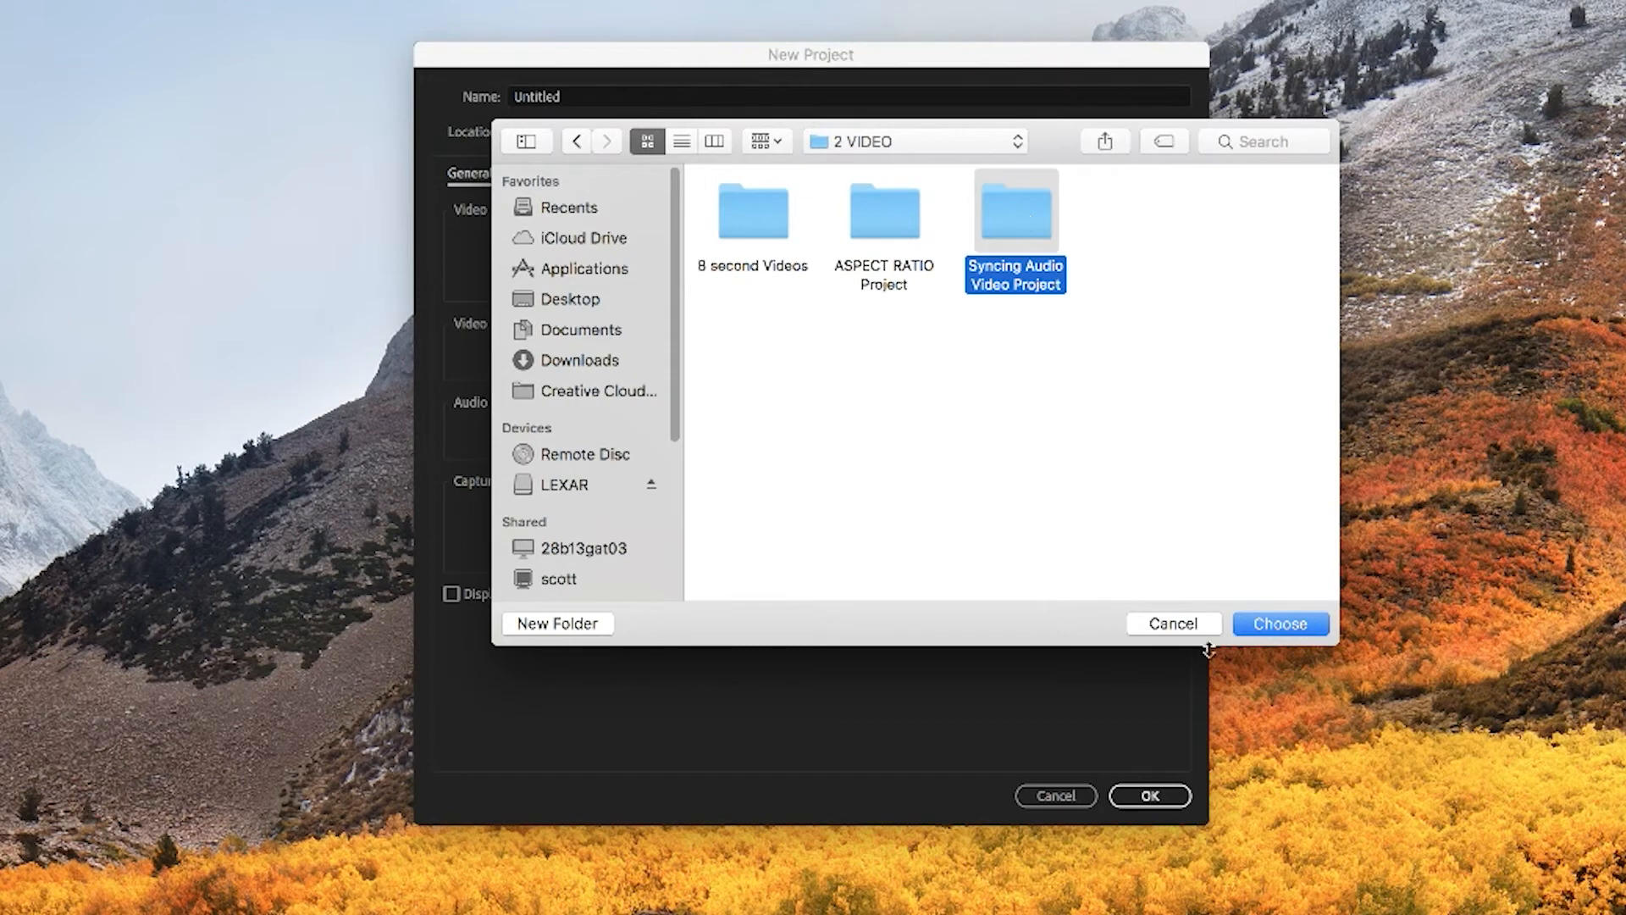
pyautogui.click(1270, 628)
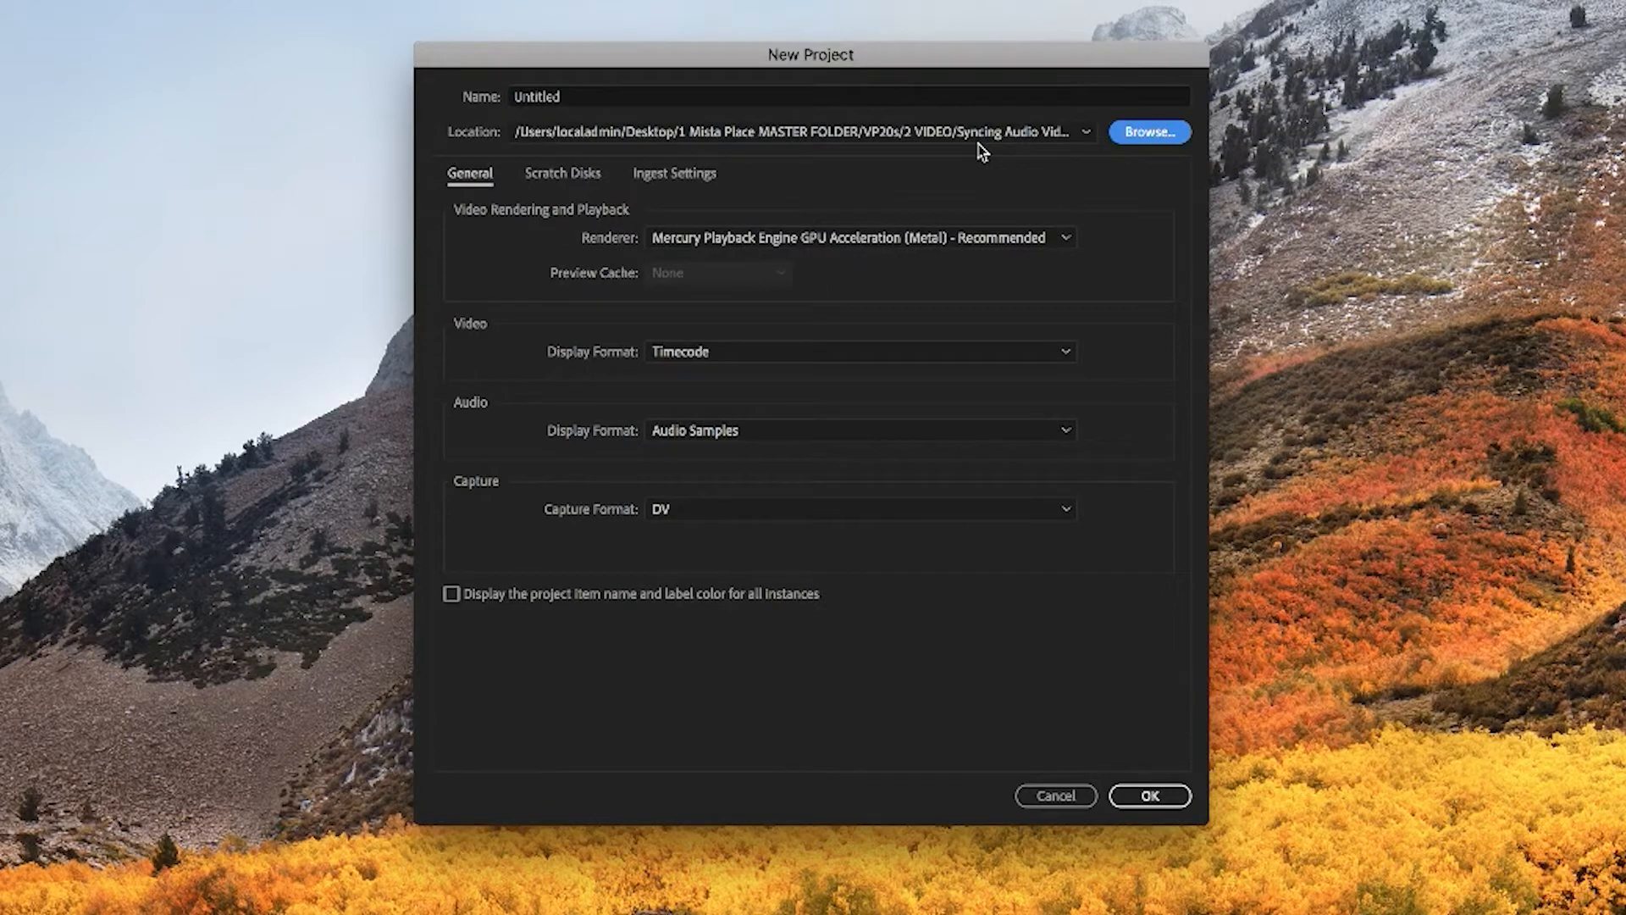
# Step: Name the project "Mista Place Vp20s S1 2020 Synching Audio Video Project" and create it
pyautogui.click(596, 98)
pyautogui.press('BackSpace')
pyautogui.press('BackSpace')
pyautogui.press('BackSpace')
pyautogui.press('BackSpace')
pyautogui.press('BackSpace')
pyautogui.press('BackSpace')
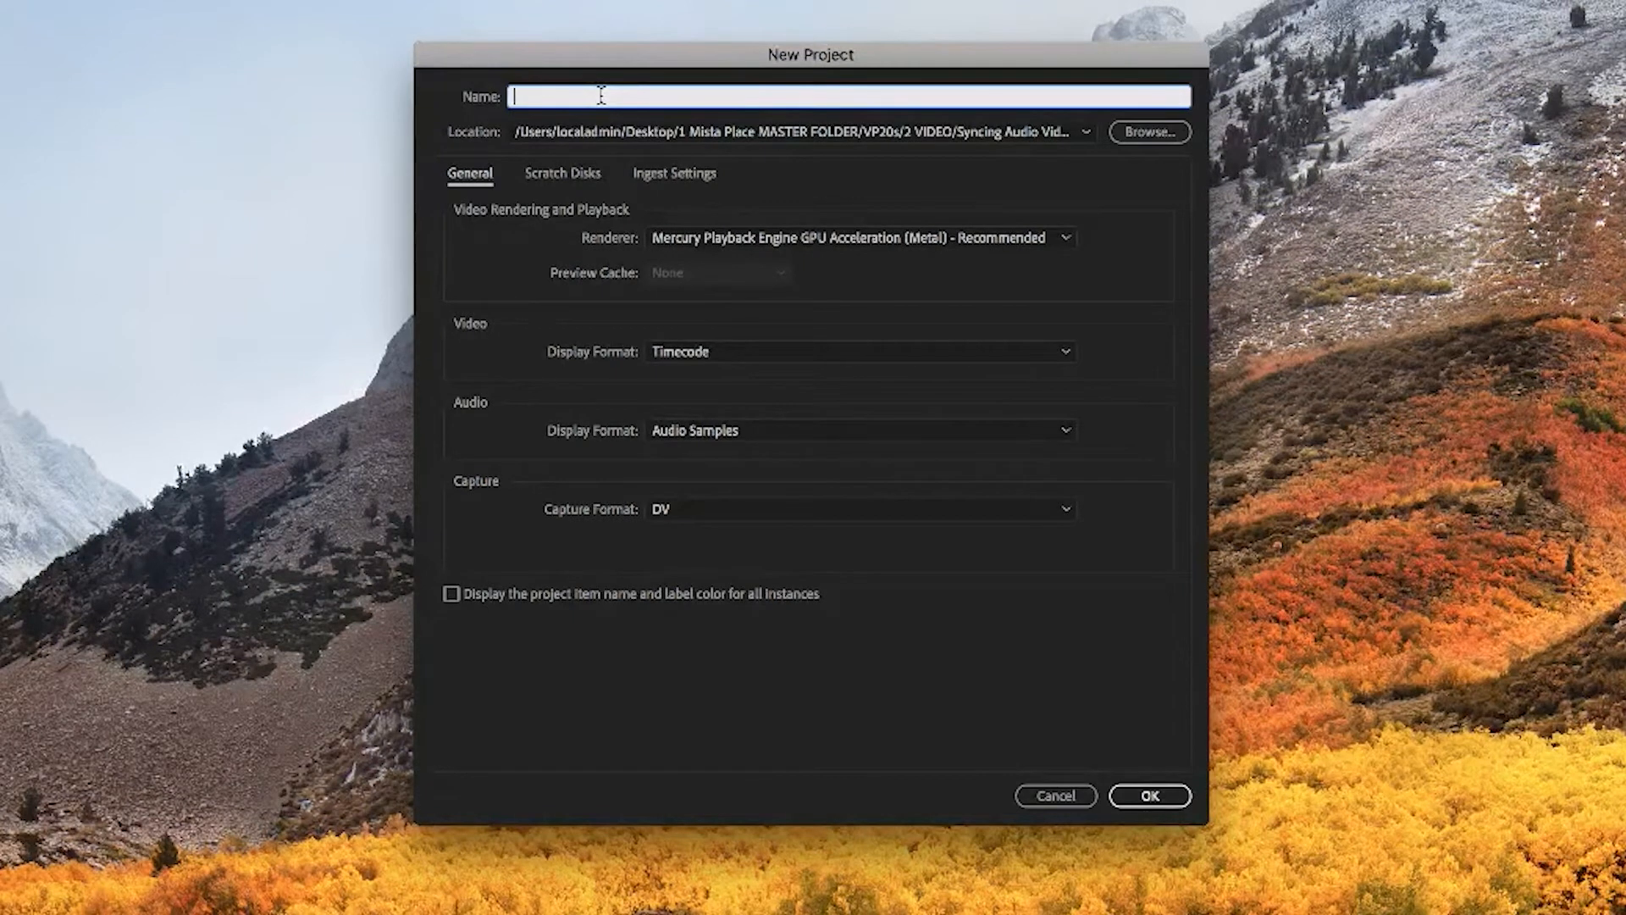
pyautogui.write('Mista Place Vp20s S1 2020 Synching Audio Video Project')
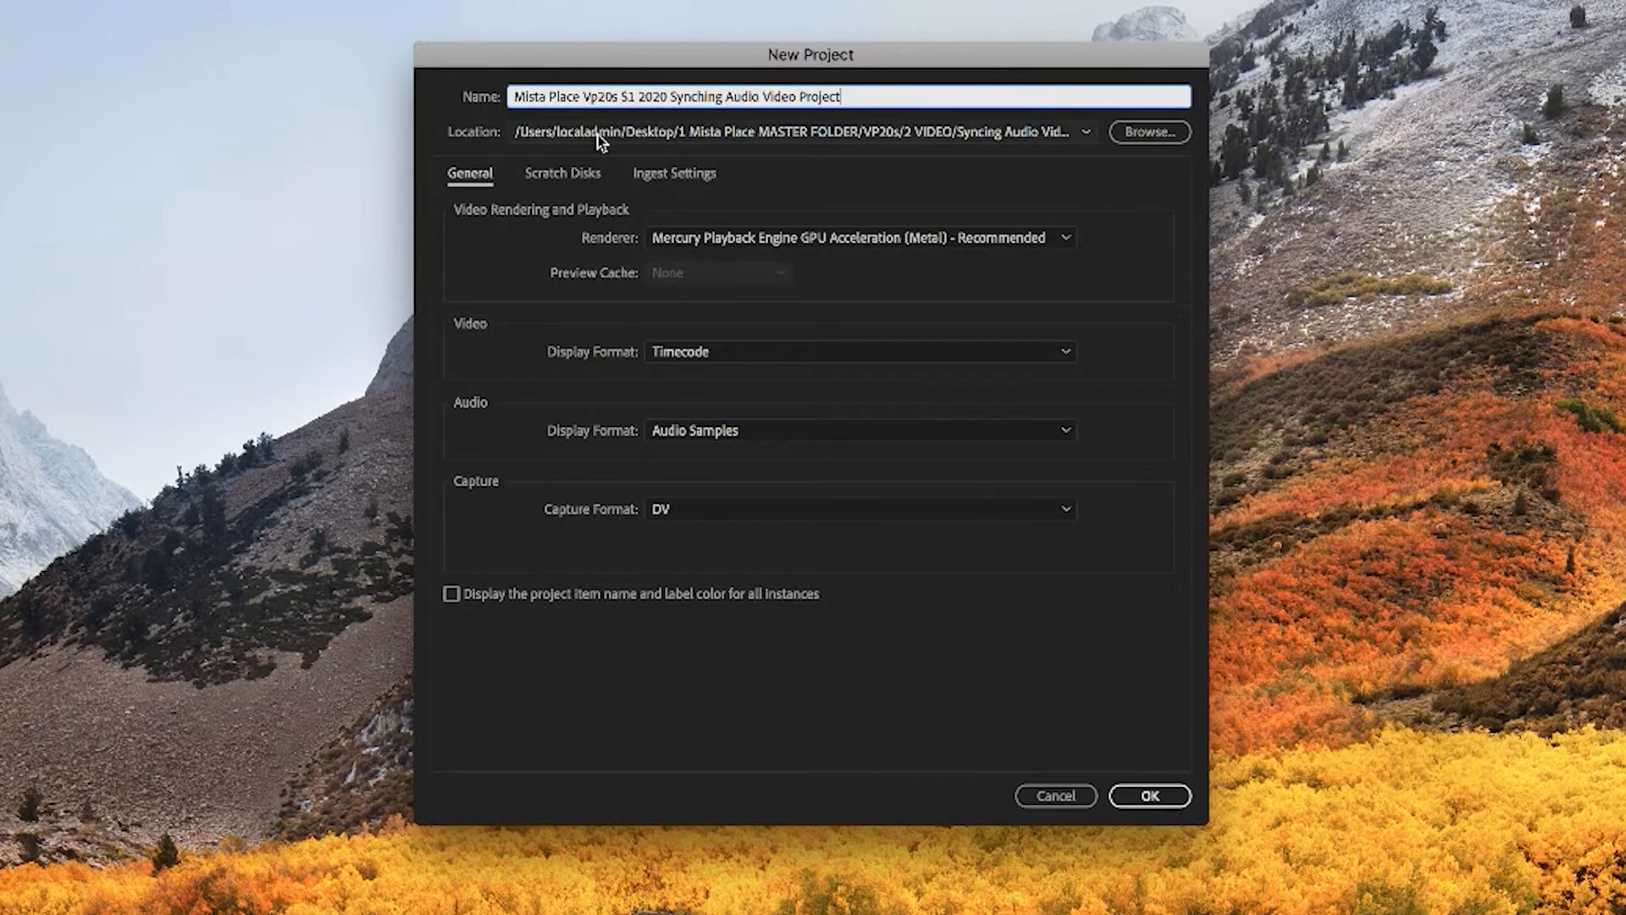
pyautogui.click(1160, 797)
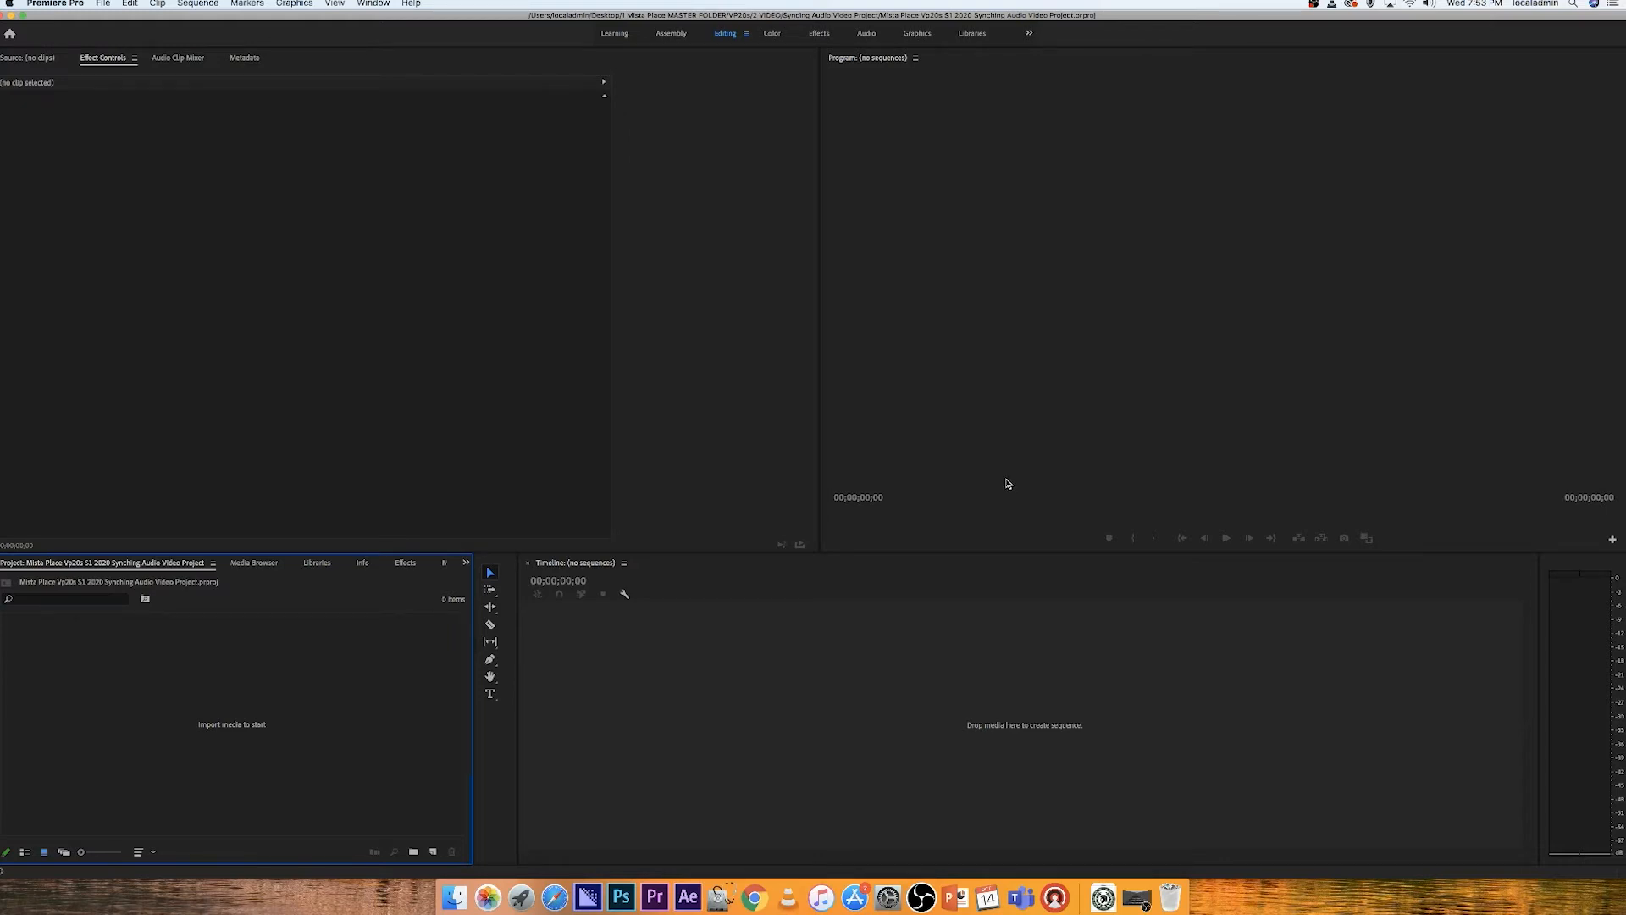
# Step: Import Video for Syncing.mp4 and Audio for Syncing.wav into the project
pyautogui.doubleClick(262, 737)
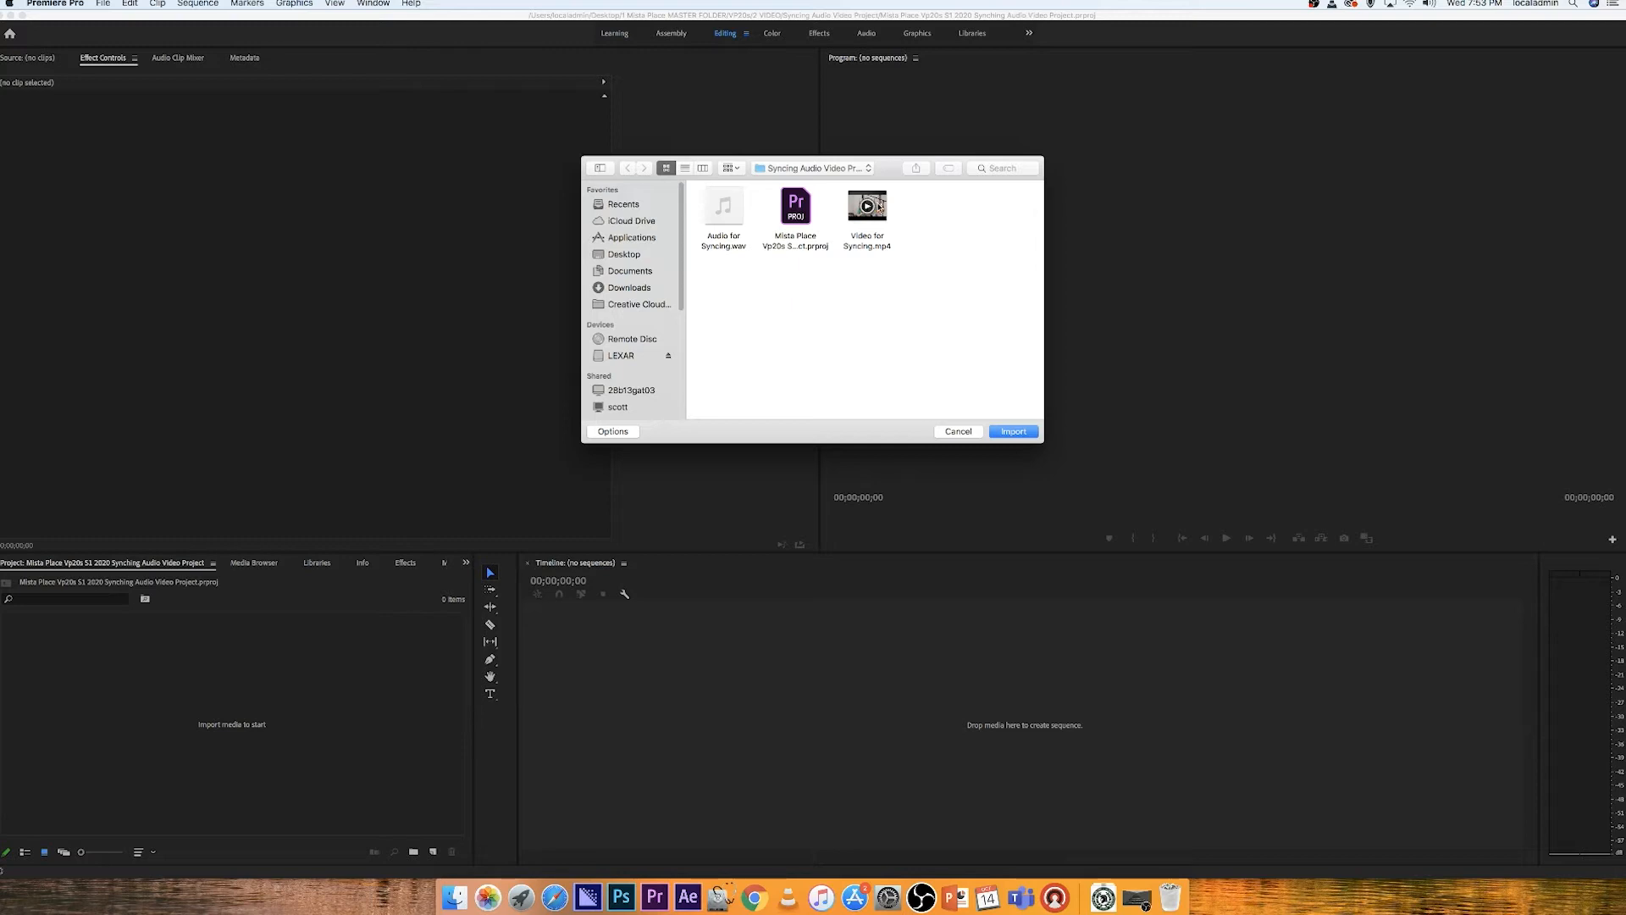
pyautogui.click(872, 205)
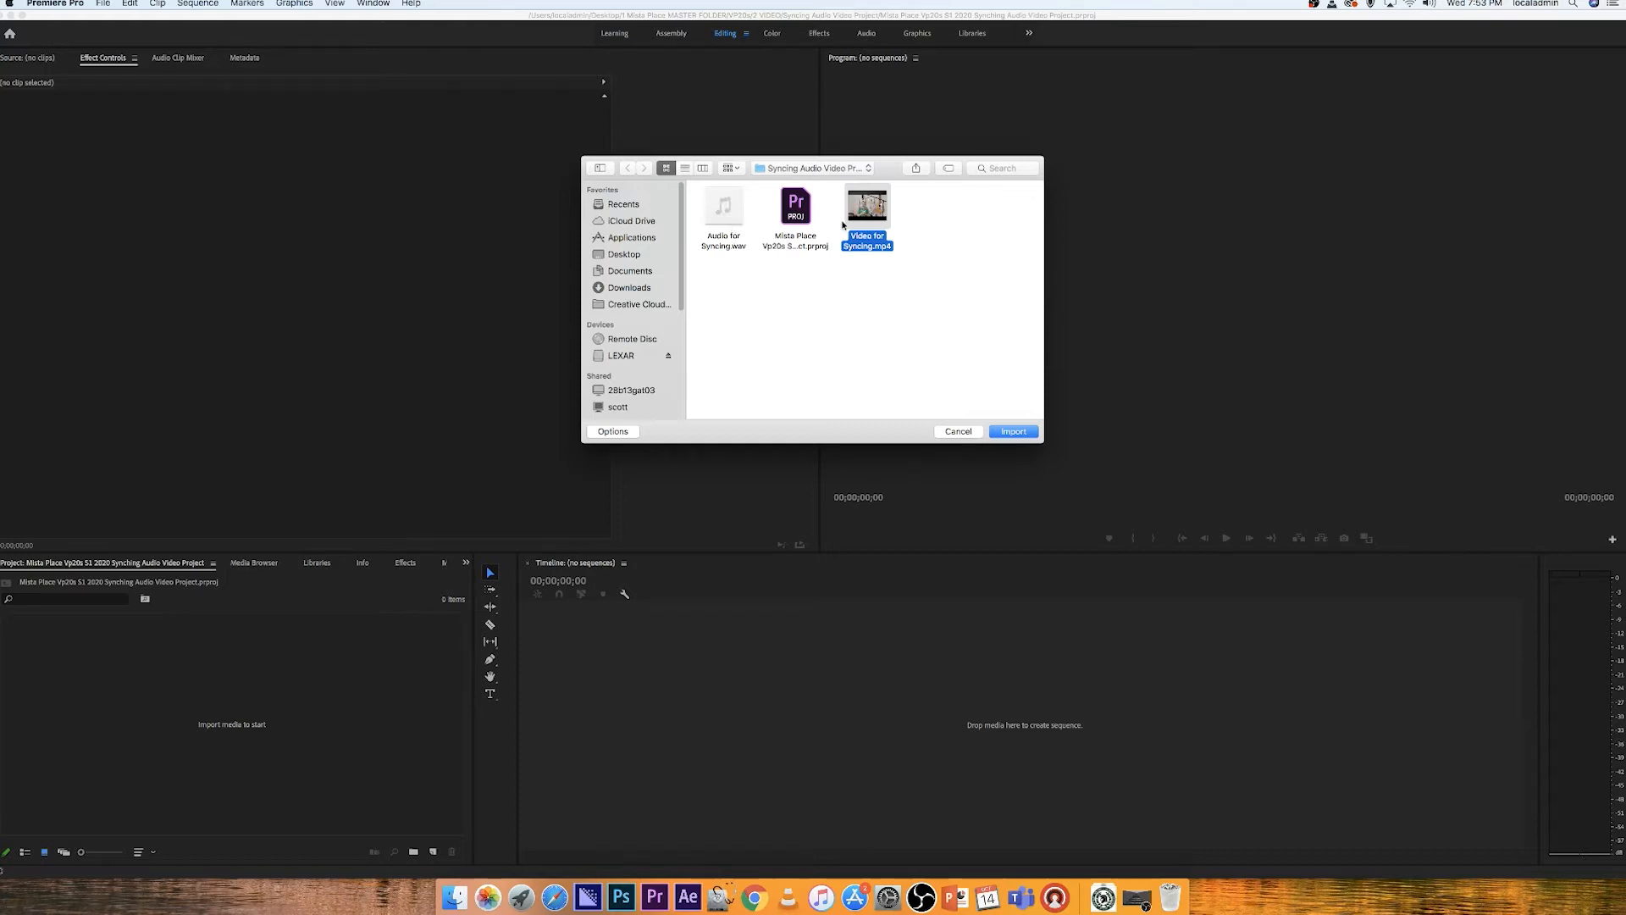
pyautogui.keyDown('super'); pyautogui.click(724, 211); pyautogui.keyUp('super')
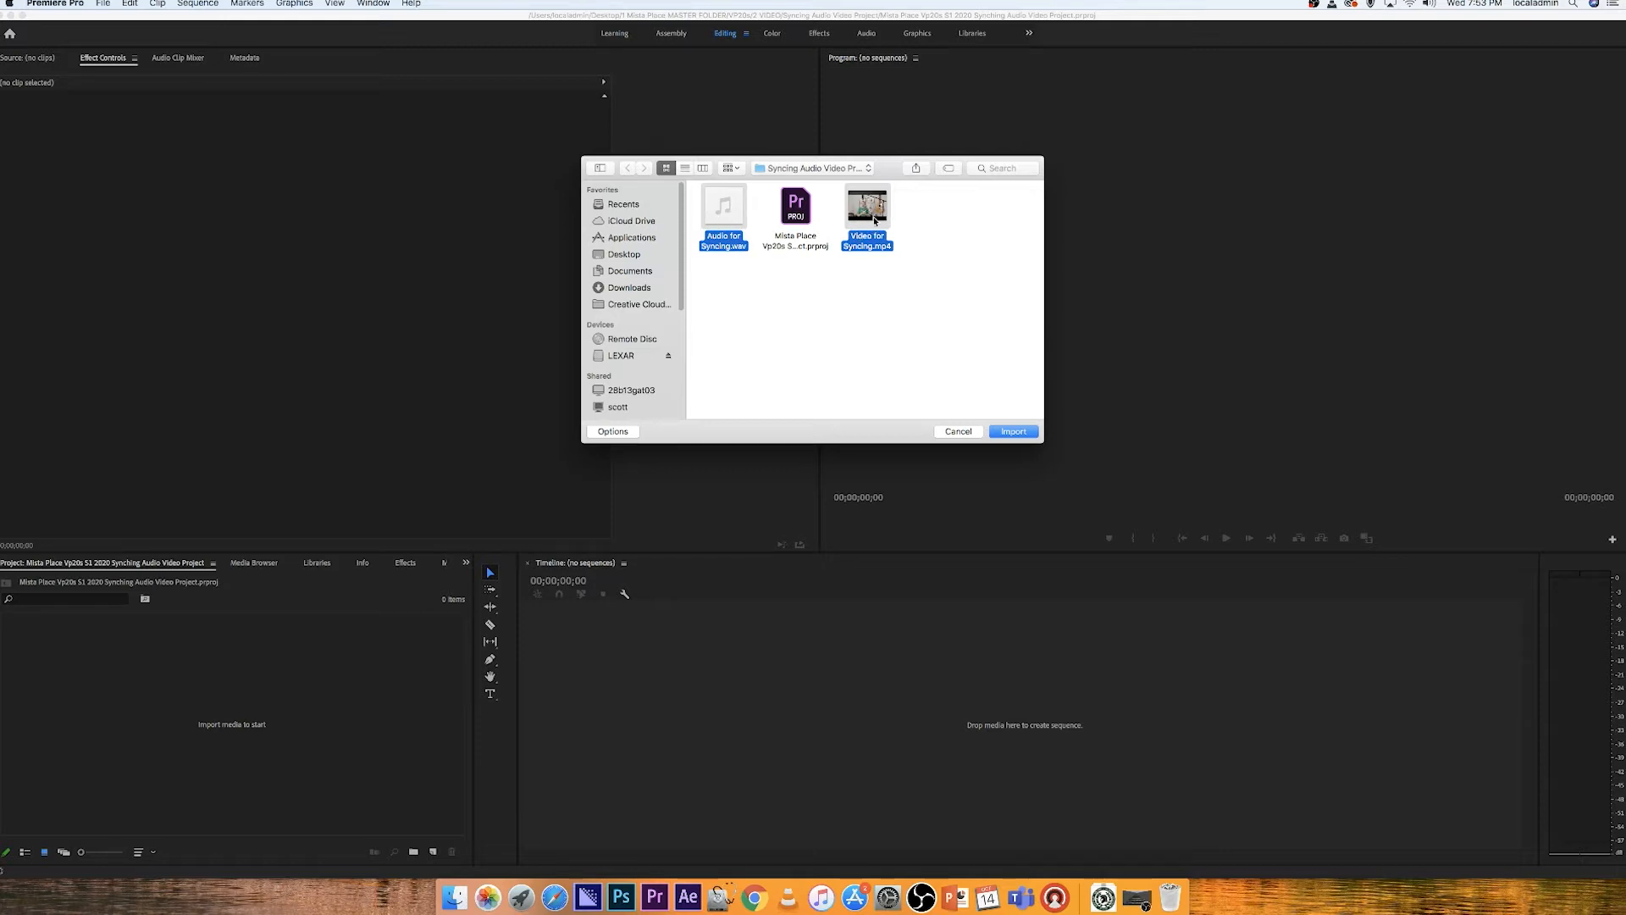
pyautogui.click(1014, 432)
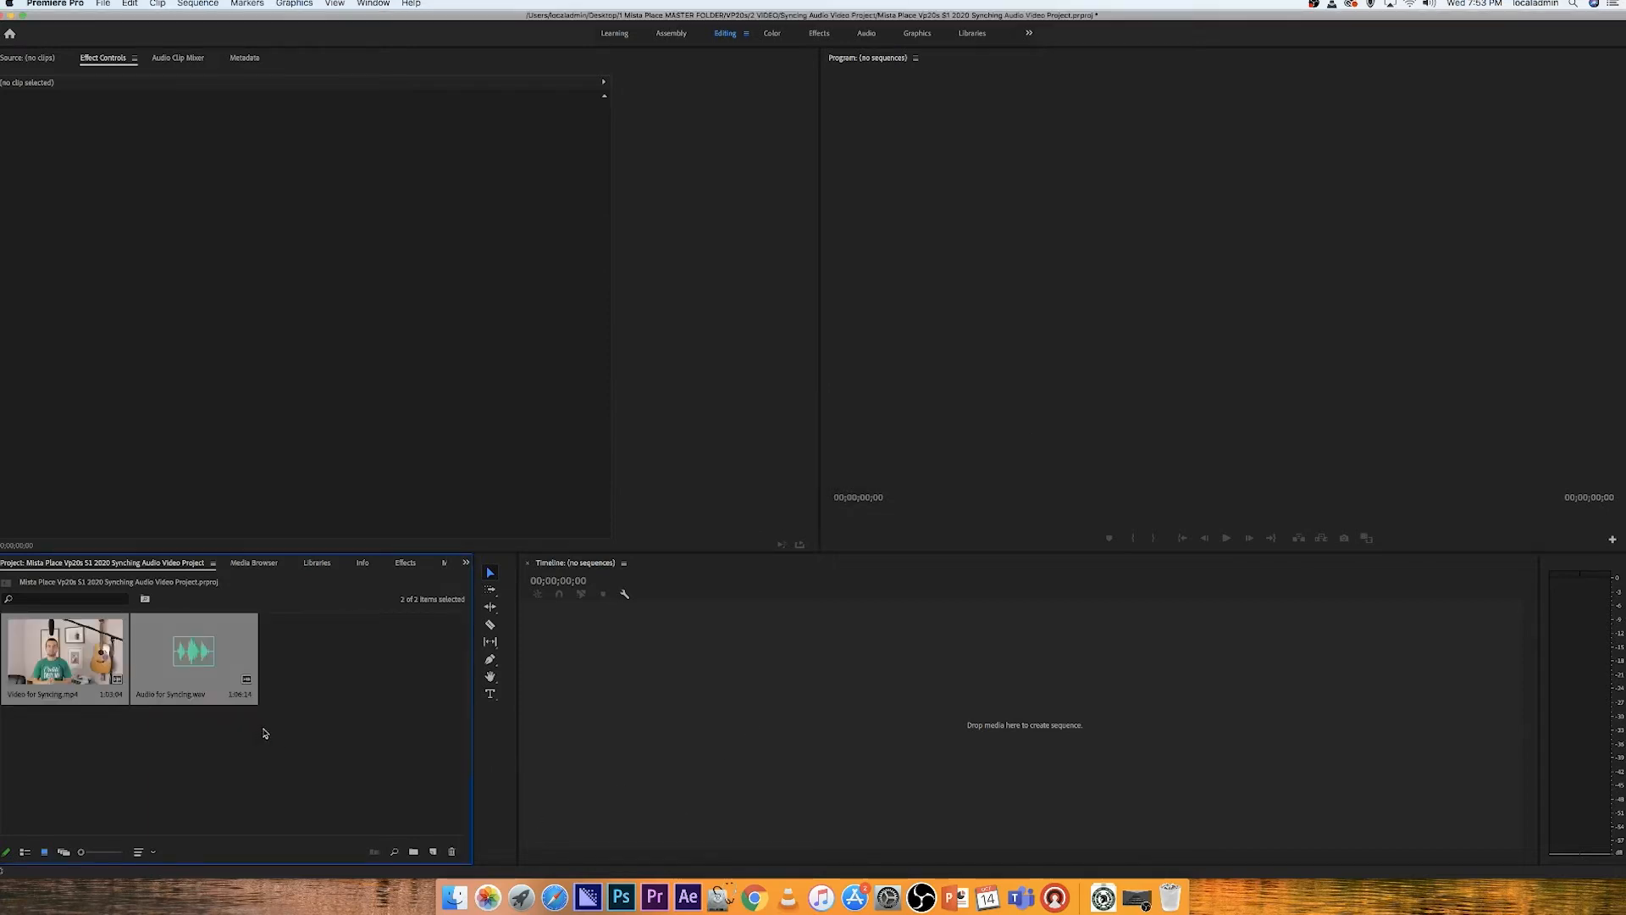
# Step: Open and review the properties of Video for Syncing.mp4, then close the properties window
pyautogui.click(275, 758)
pyautogui.rightClick(102, 651)
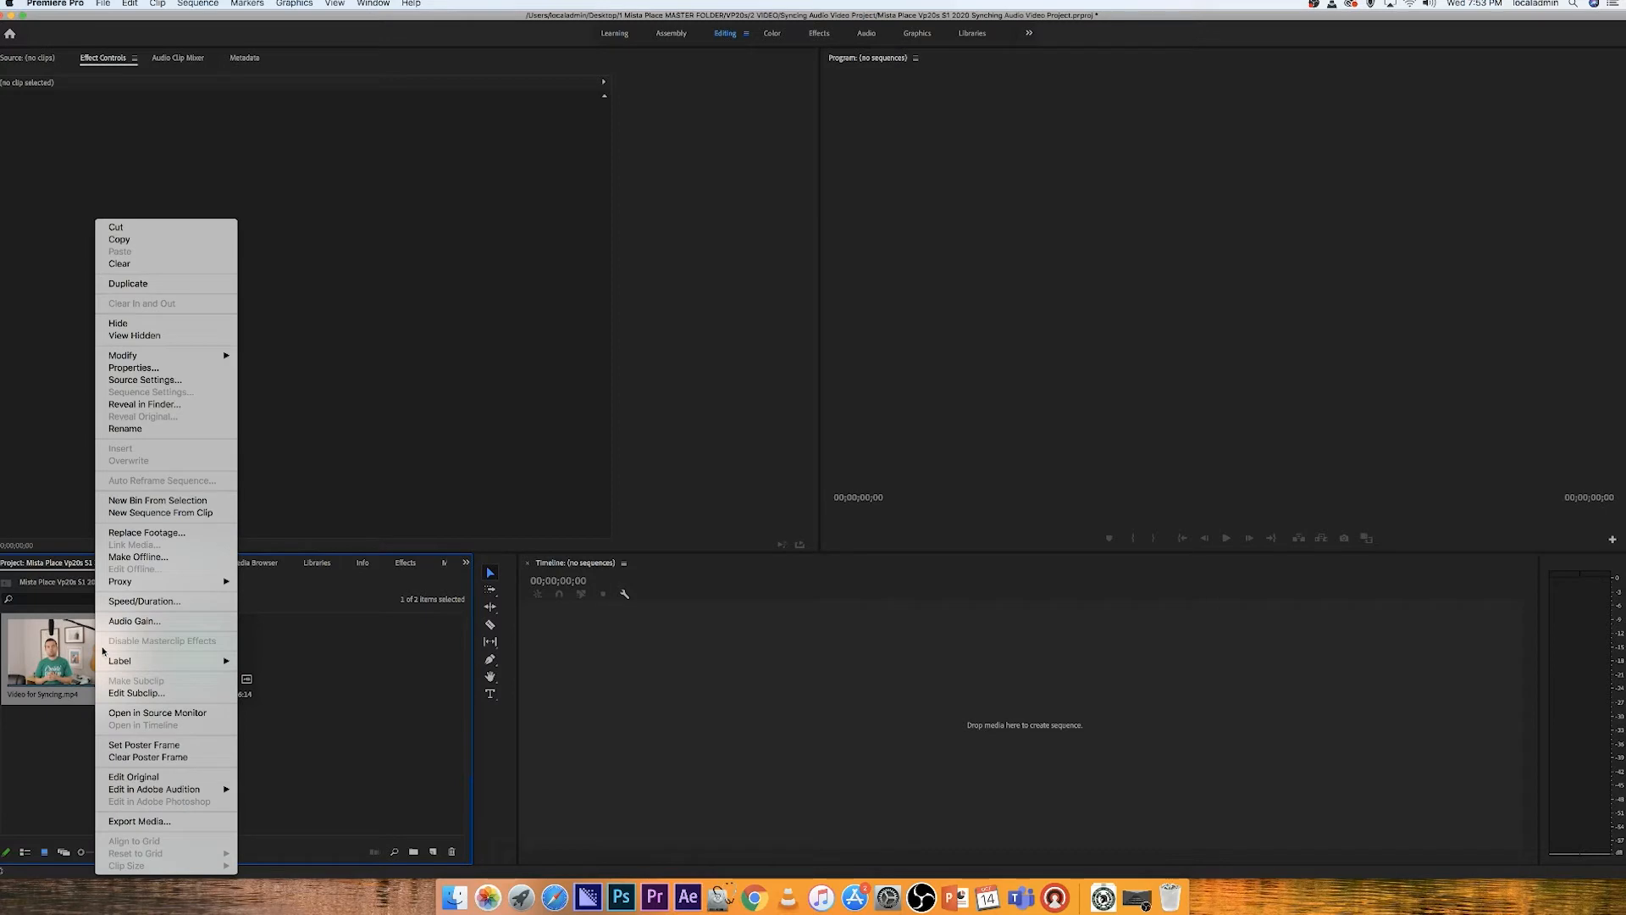
pyautogui.click(166, 368)
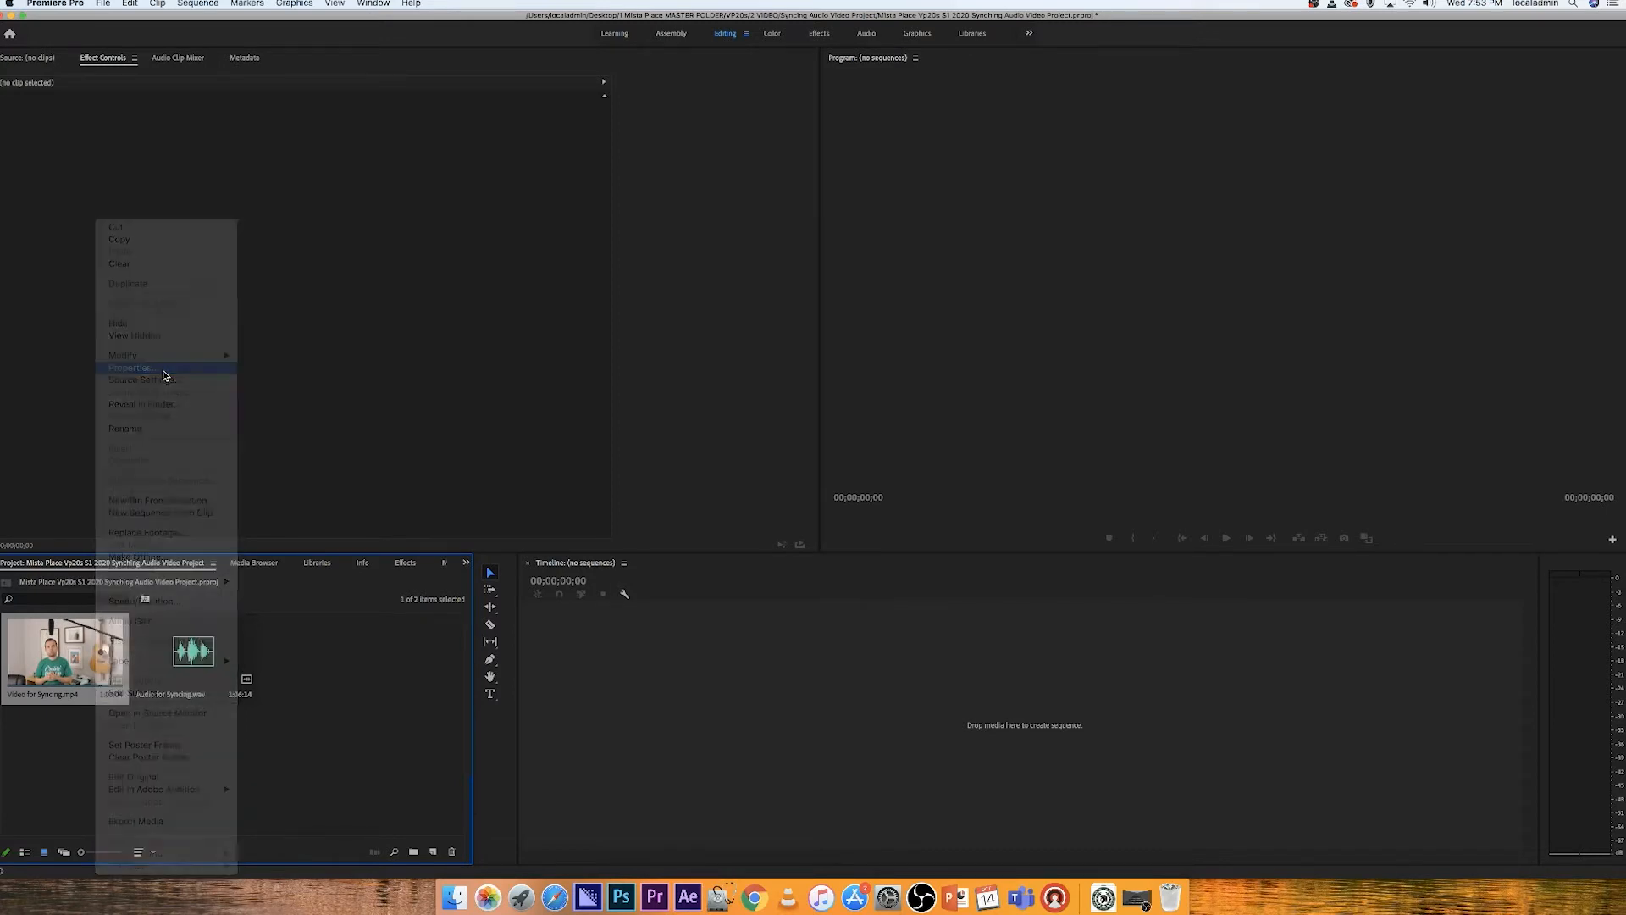
pyautogui.moveTo(155, 131); pyautogui.dragTo(107, 127)
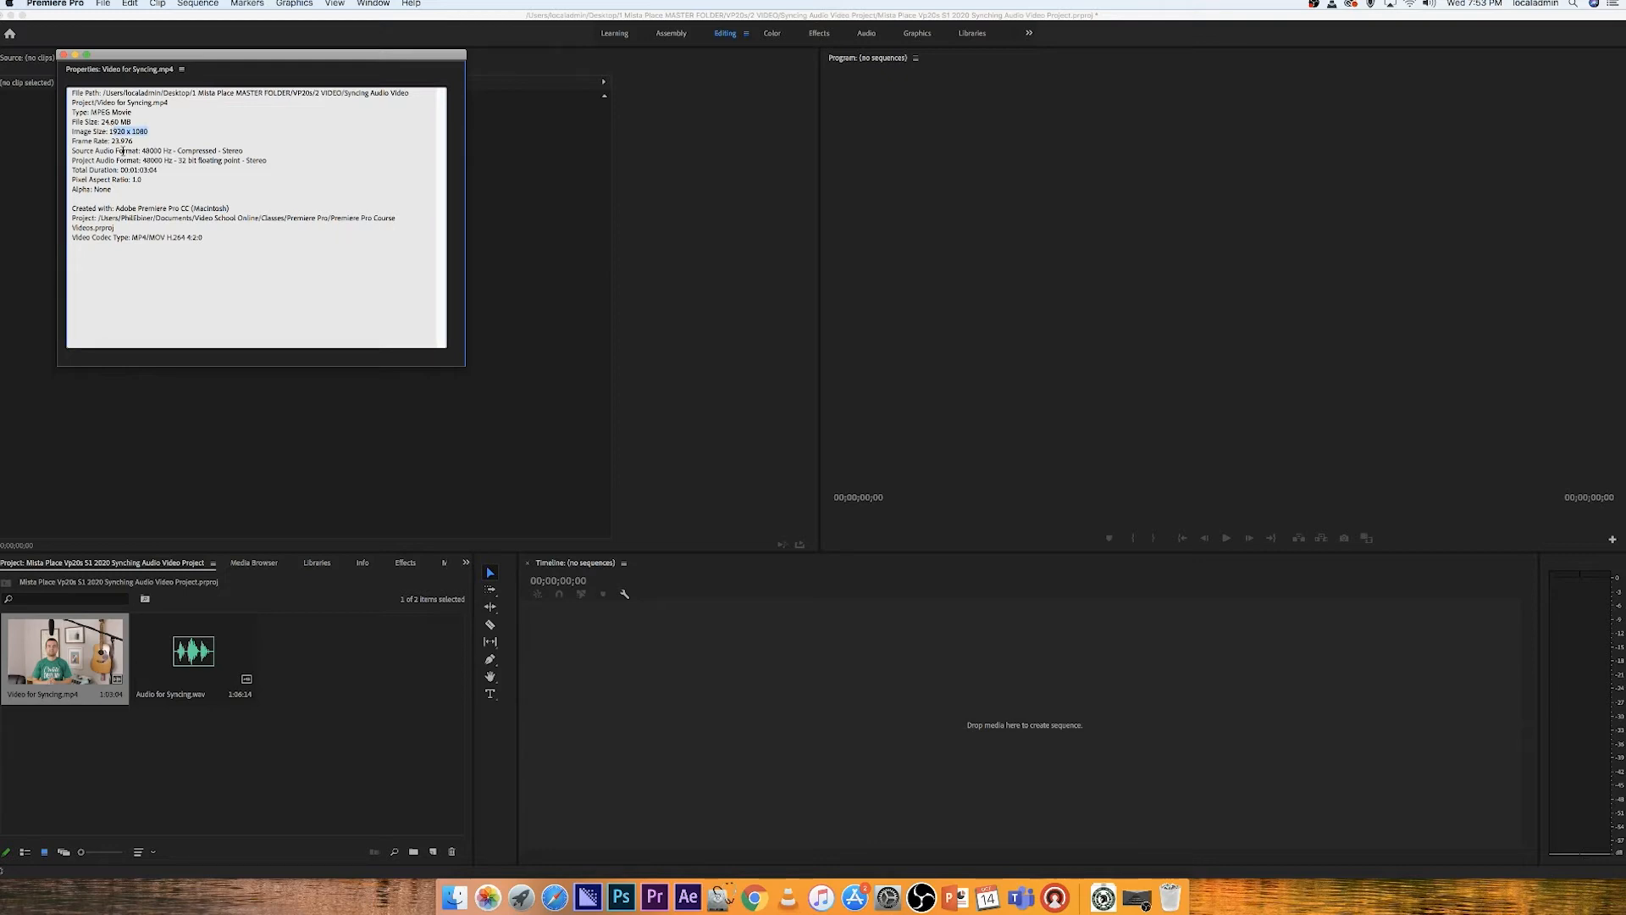
pyautogui.moveTo(149, 132); pyautogui.dragTo(110, 130)
pyautogui.click(63, 57)
# Step: Create a sequence by placing Video for Syncing.mp4 on the empty timeline
pyautogui.click(75, 671)
pyautogui.moveTo(77, 672); pyautogui.dragTo(822, 699)
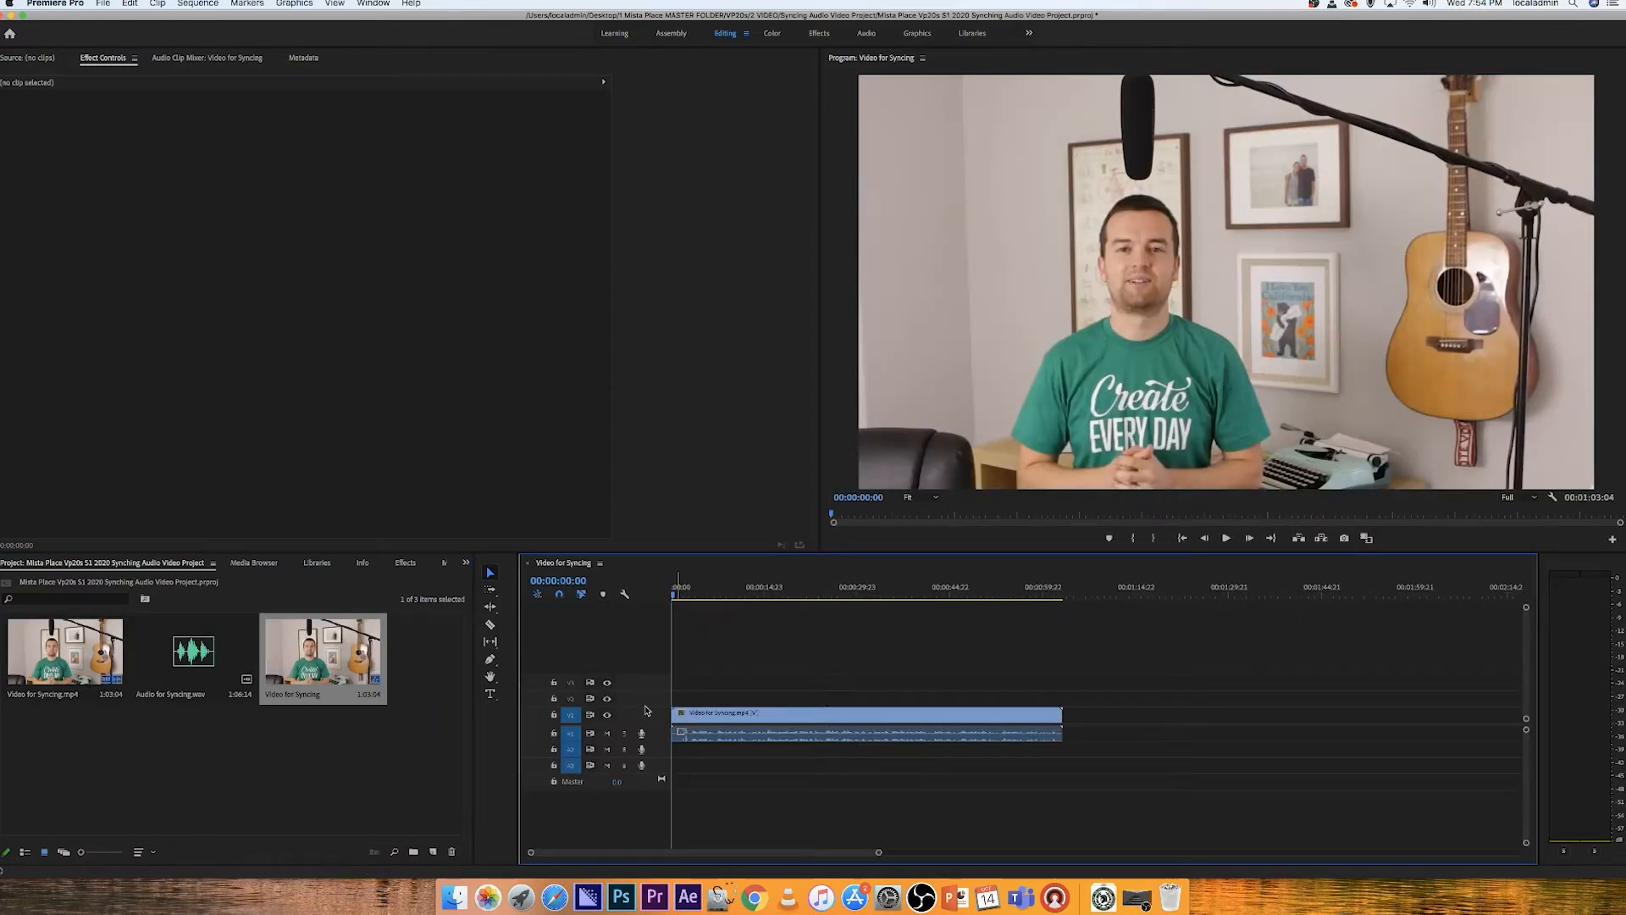
pyautogui.moveTo(647, 707); pyautogui.dragTo(586, 753)
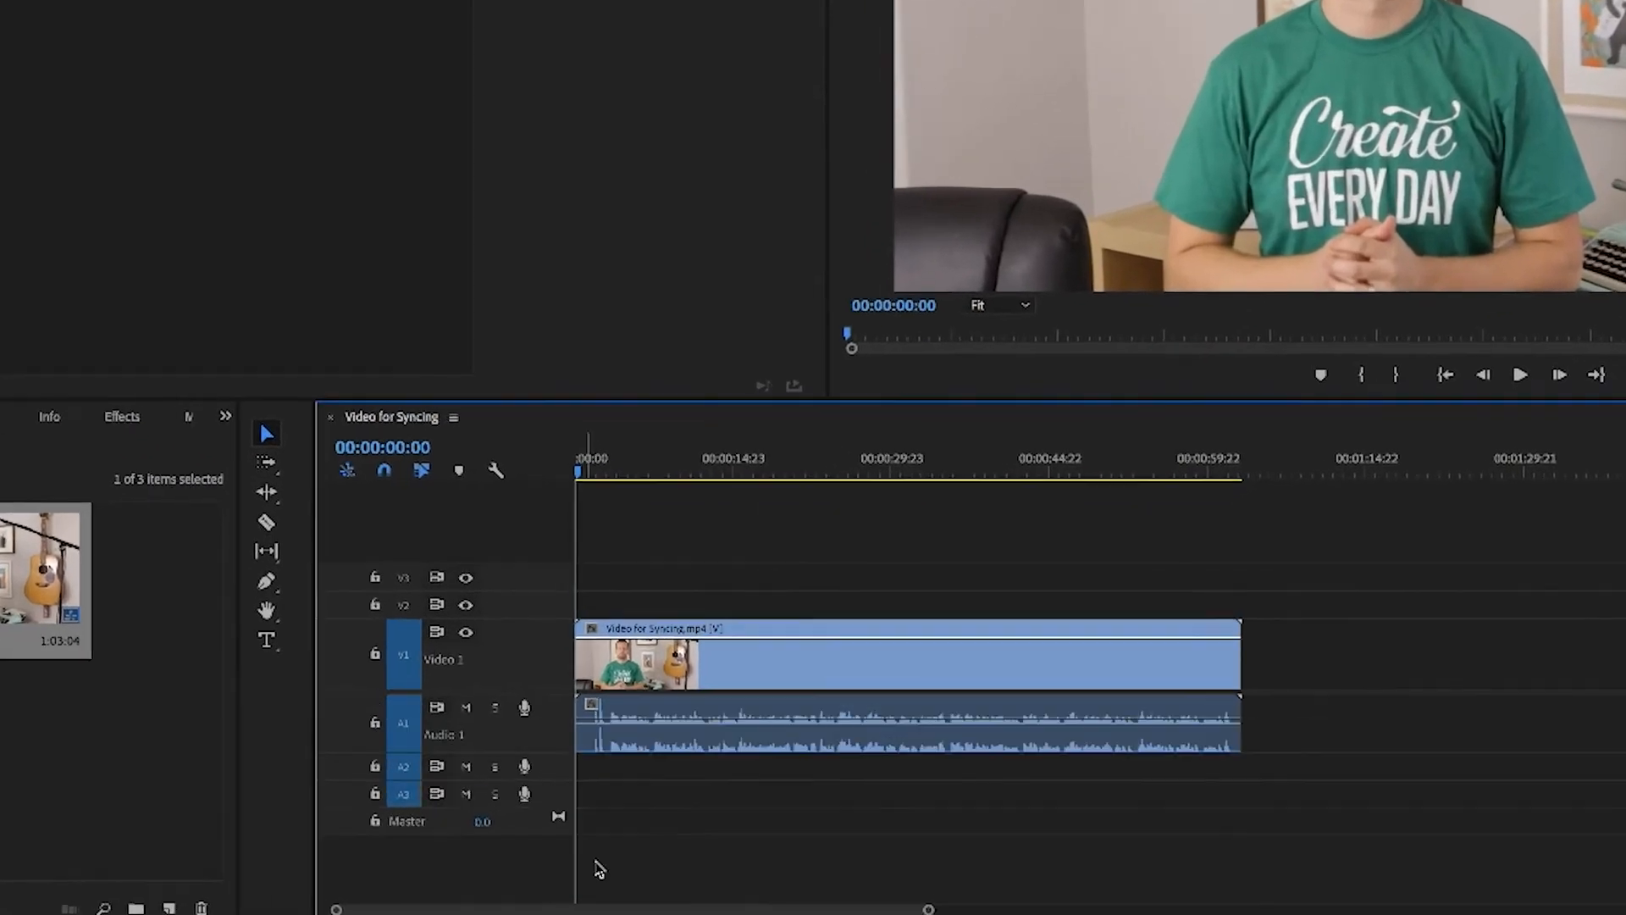
pyautogui.moveTo(974, 913); pyautogui.dragTo(828, 913)
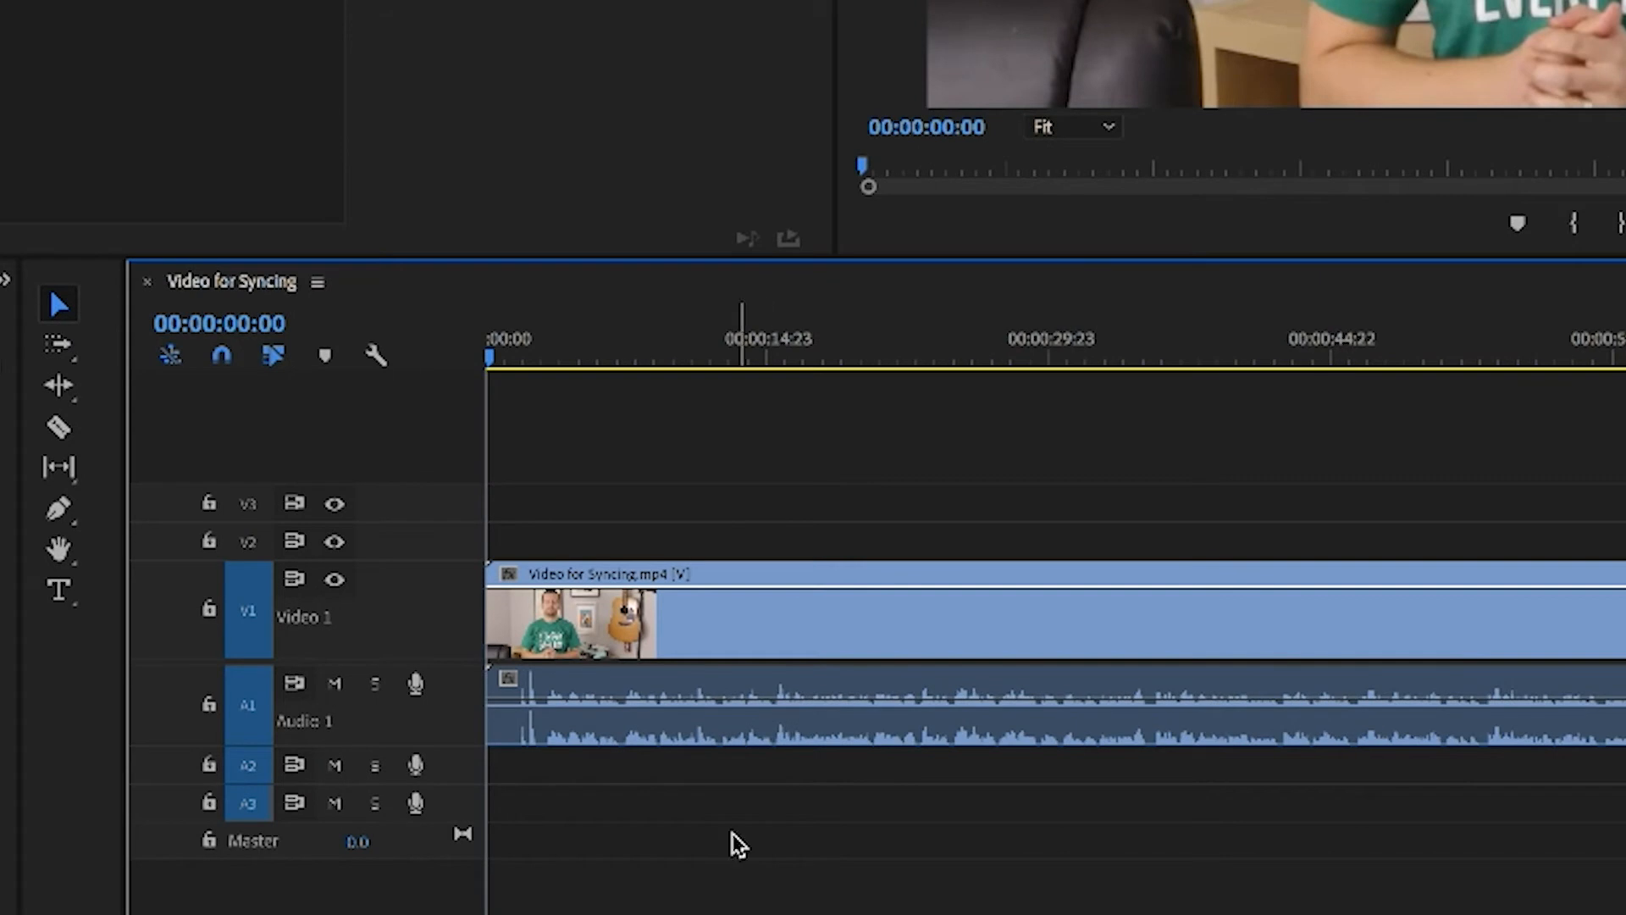
pyautogui.moveTo(853, 710); pyautogui.dragTo(855, 745)
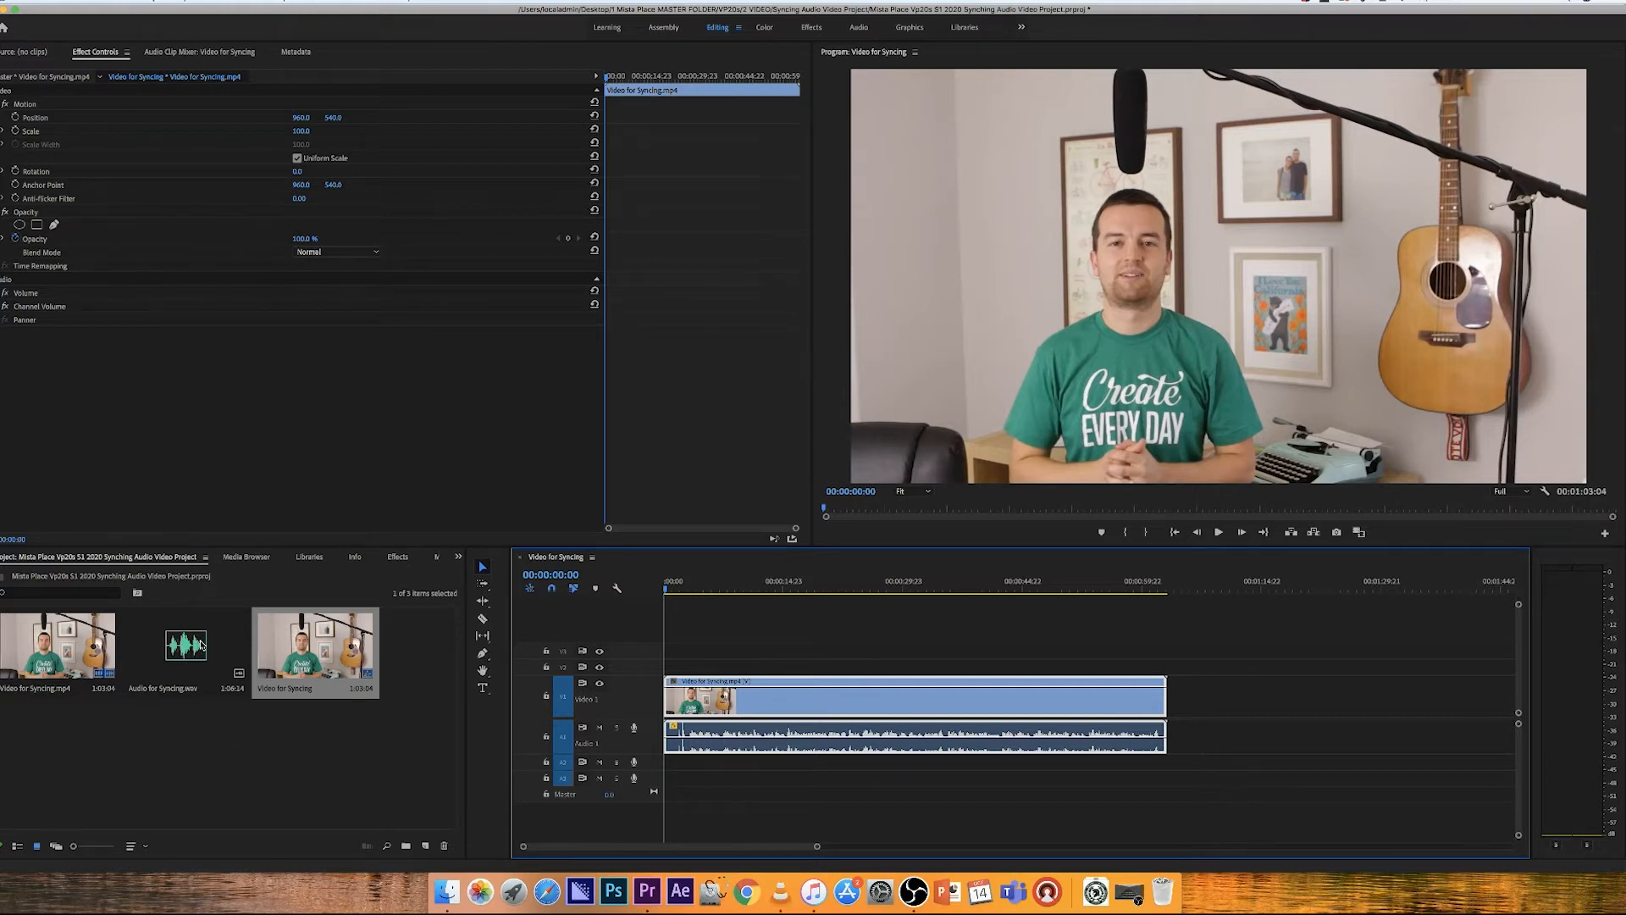
# Step: Add Audio for Syncing.wav to the Audio 2 track at the sequence start and play back the sequence
pyautogui.moveTo(202, 645); pyautogui.dragTo(665, 789)
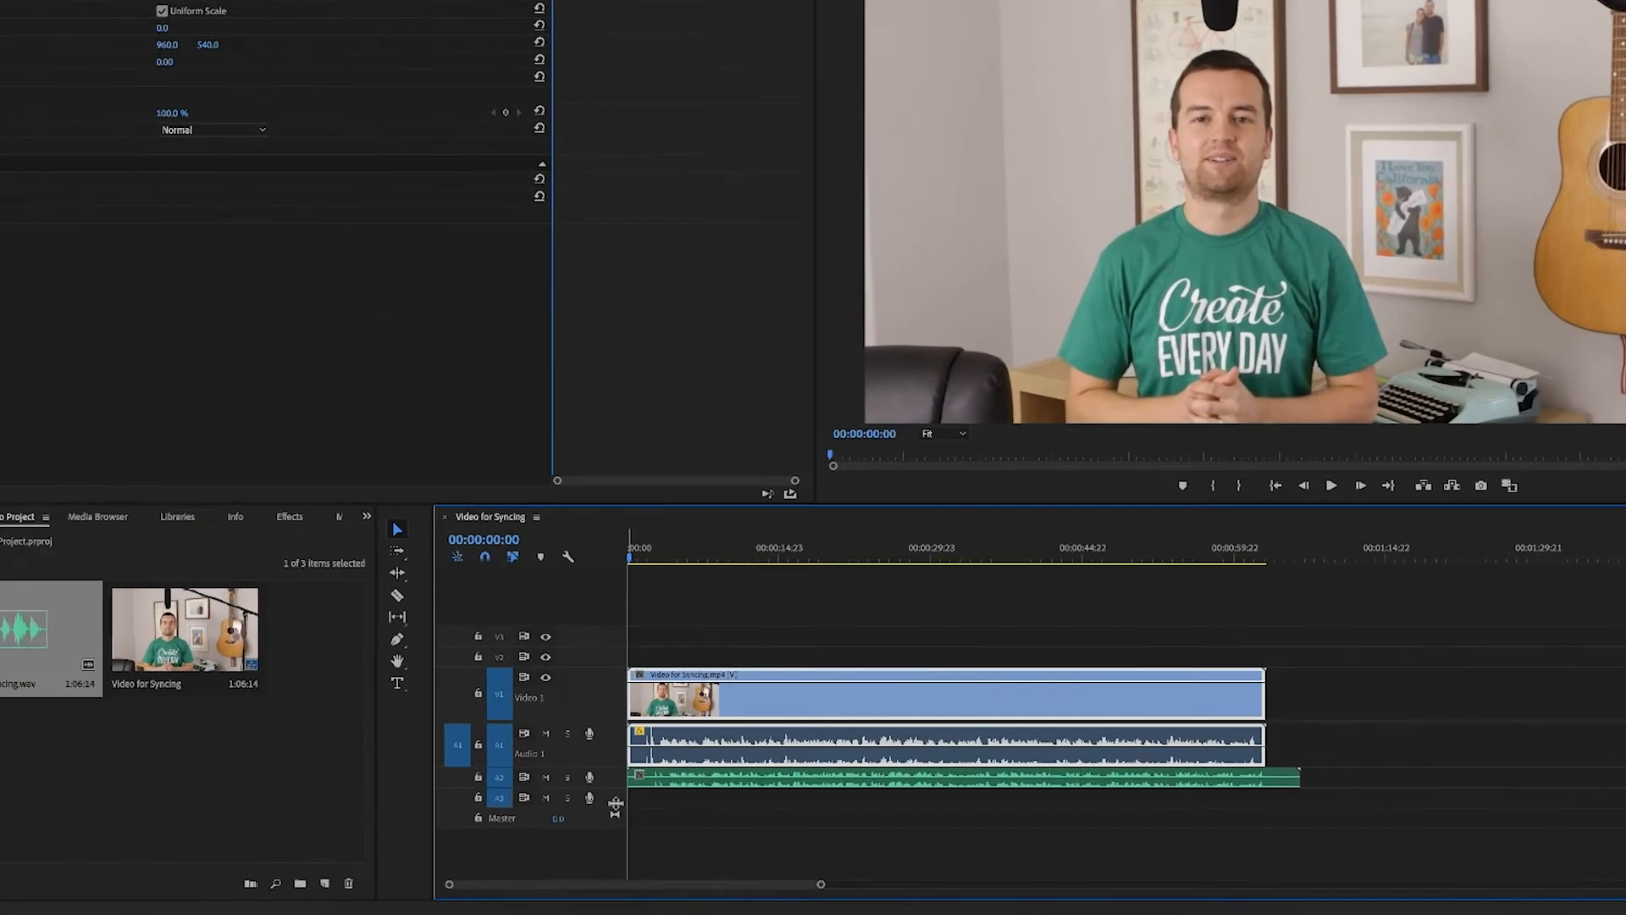
pyautogui.moveTo(598, 791); pyautogui.dragTo(599, 831)
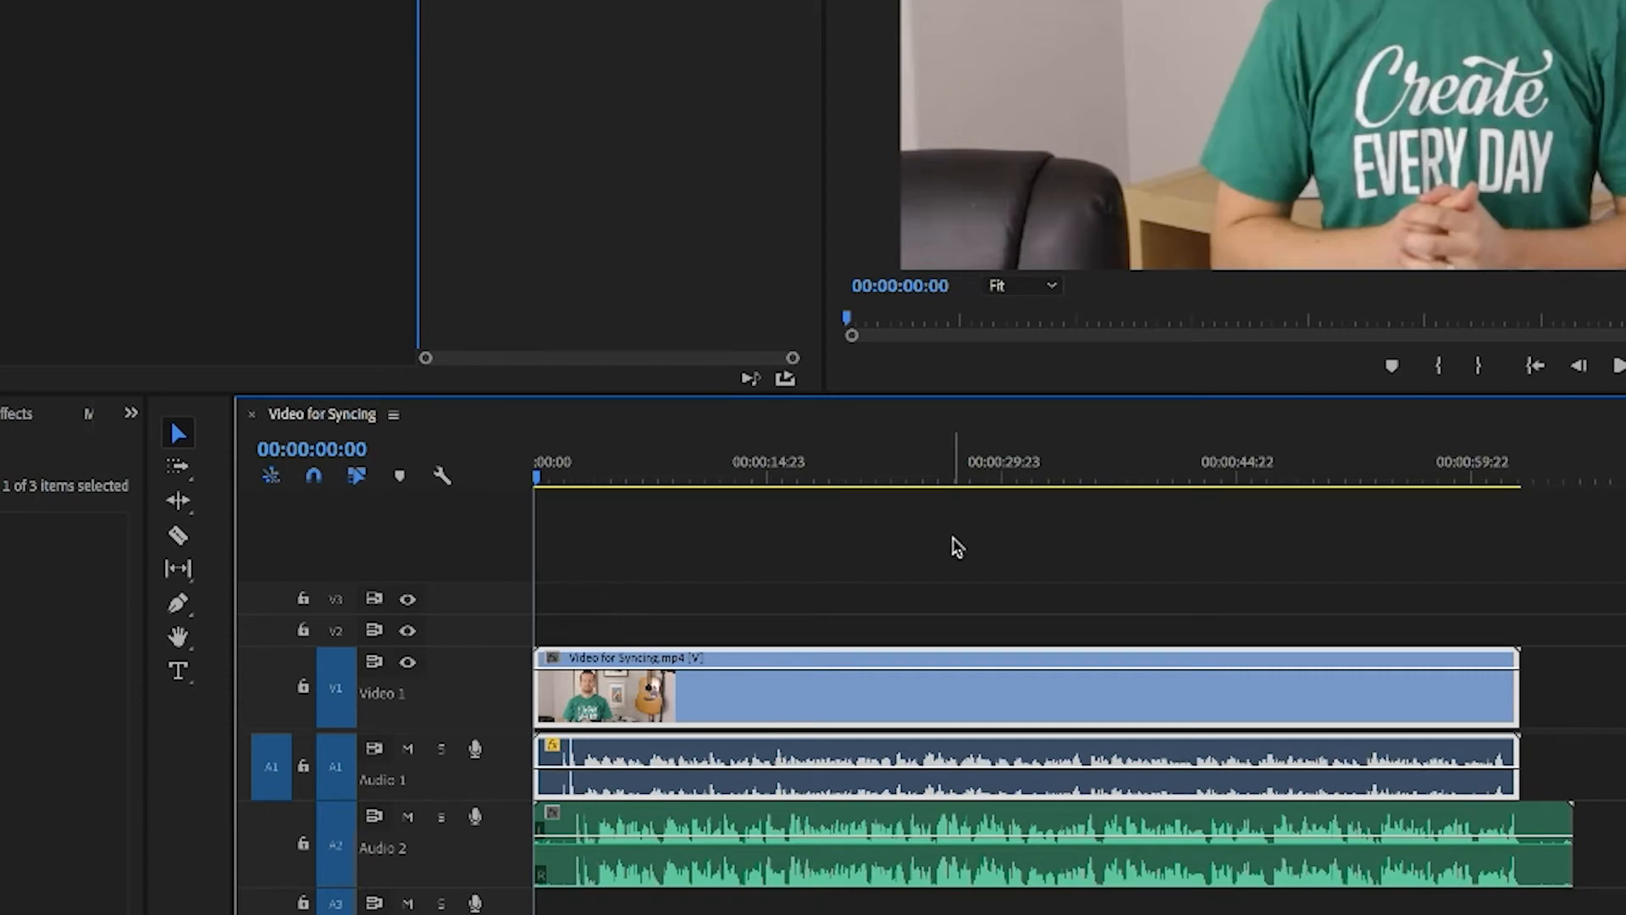
pyautogui.press('space')
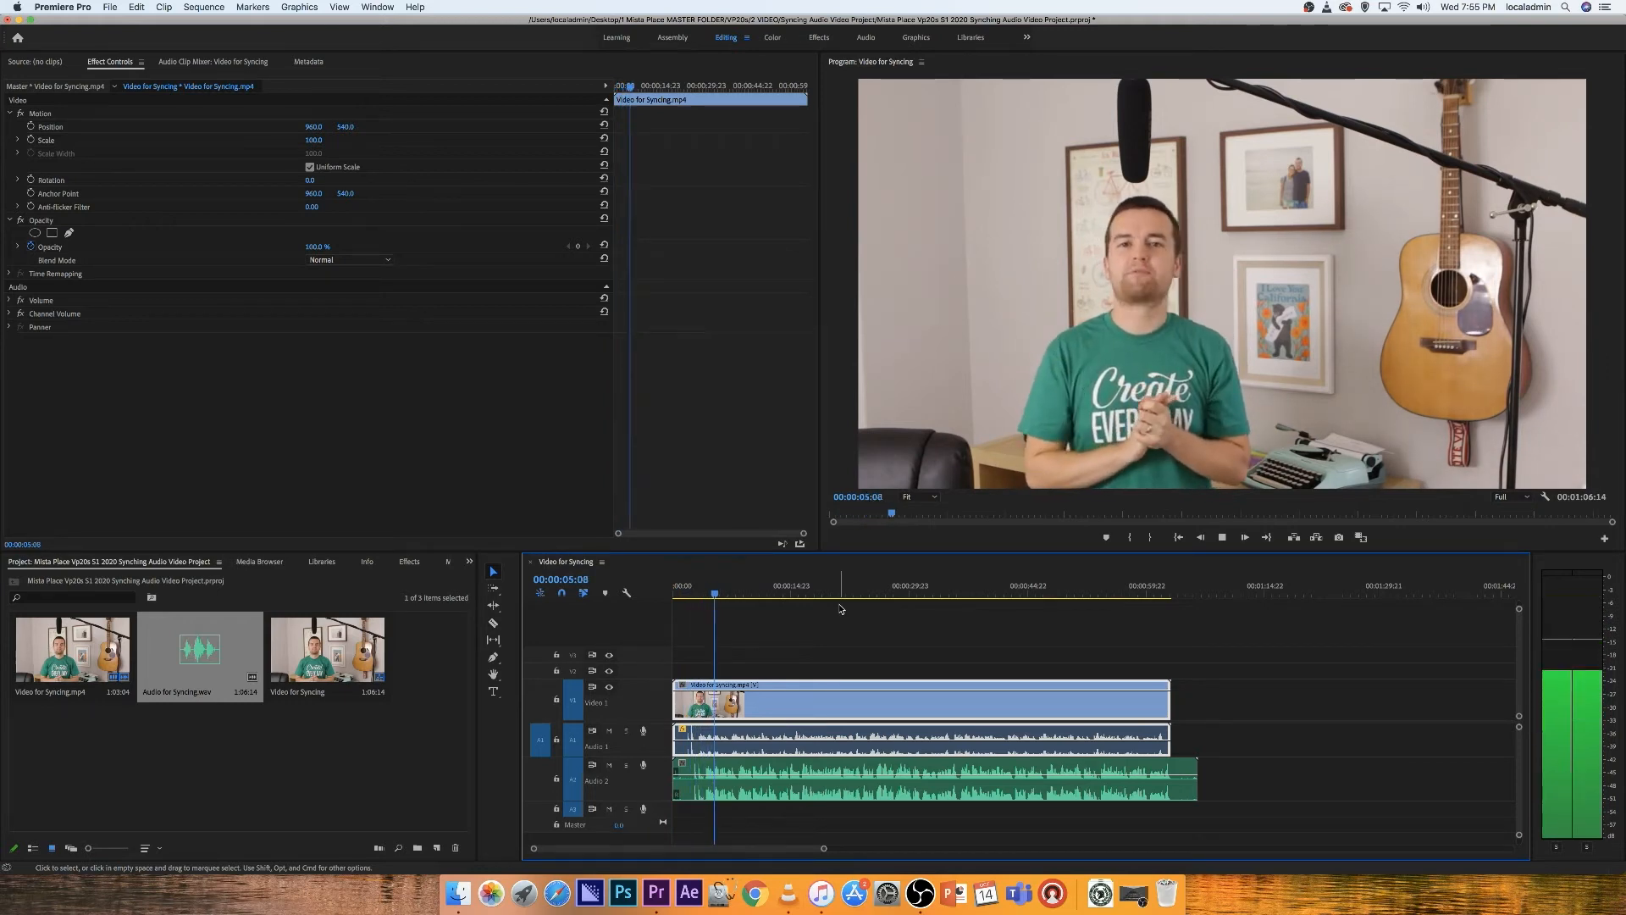
pyautogui.press('space')
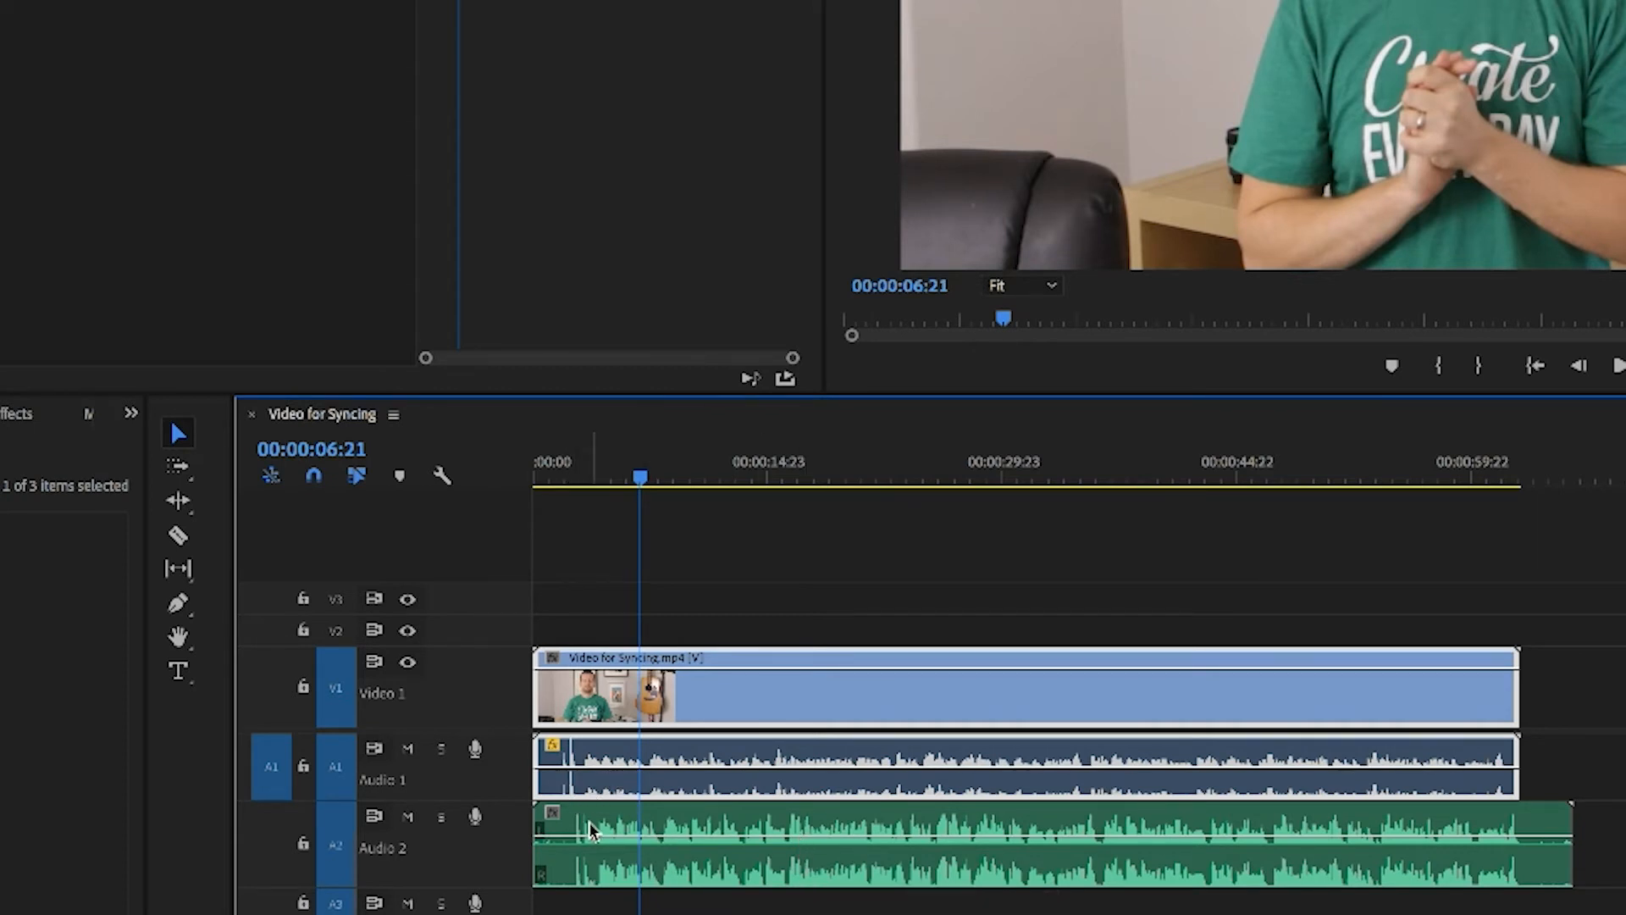
# Step: Select all clips in the timeline and synchronize them by audio using track channel 1
pyautogui.moveTo(730, 586); pyautogui.dragTo(849, 913)
pyautogui.moveTo(835, 715); pyautogui.dragTo(873, 678)
pyautogui.moveTo(713, 881)
pyautogui.mouseDown()
pyautogui.moveTo(688, 881)
pyautogui.moveTo(732, 889)
pyautogui.mouseUp()
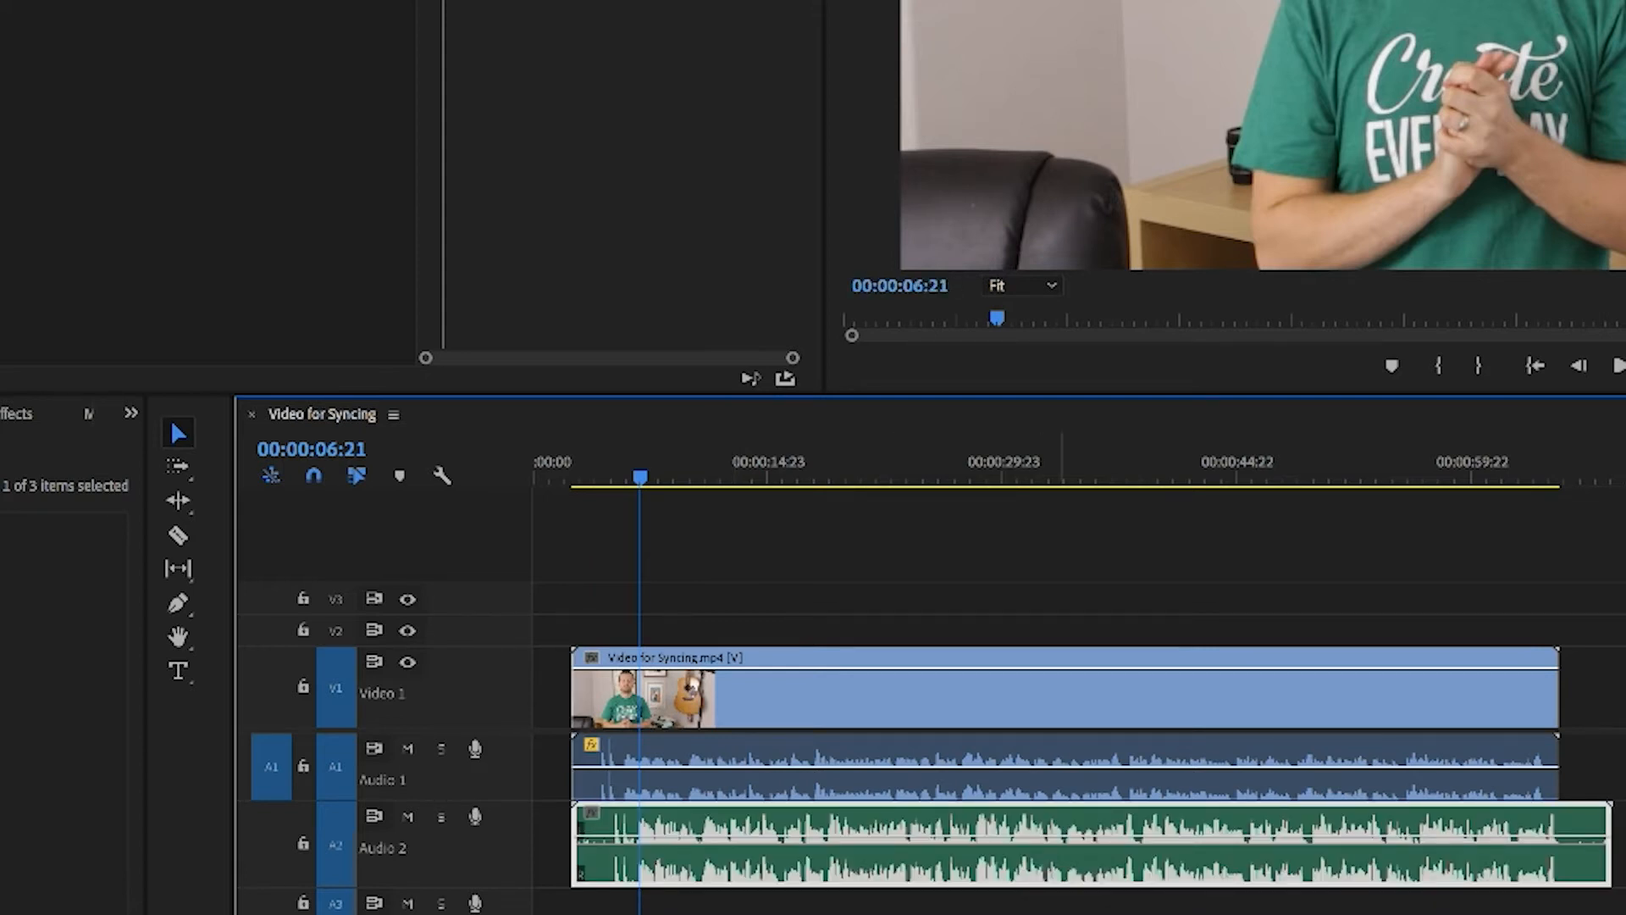
pyautogui.moveTo(1049, 913); pyautogui.dragTo(974, 684)
pyautogui.rightClick(991, 775)
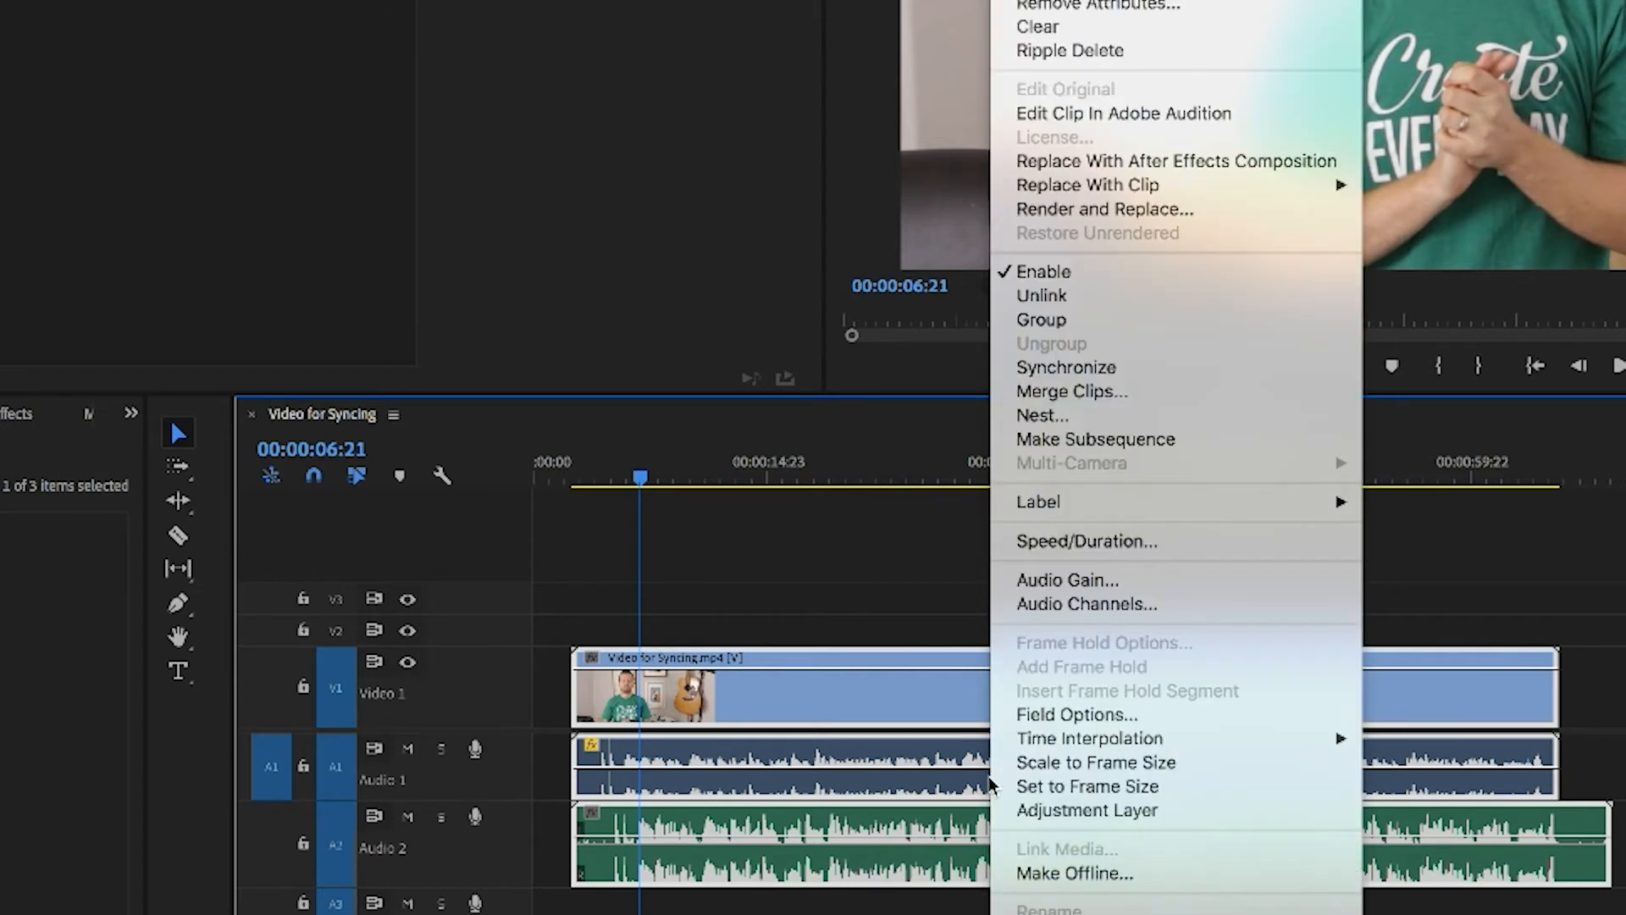
pyautogui.click(1081, 371)
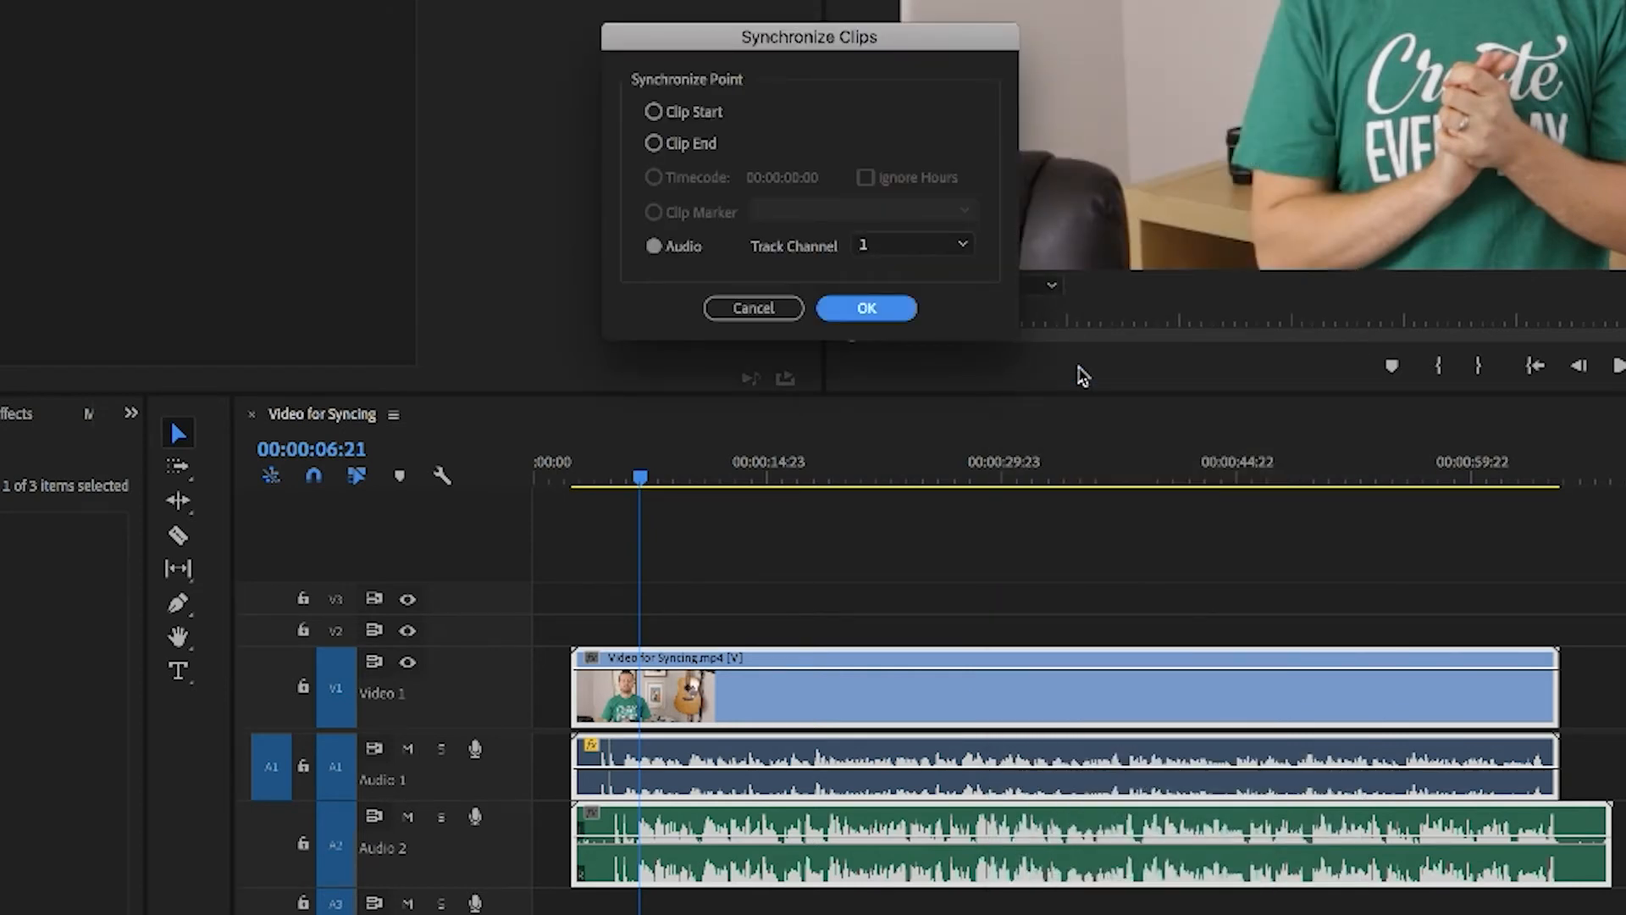
pyautogui.click(903, 247)
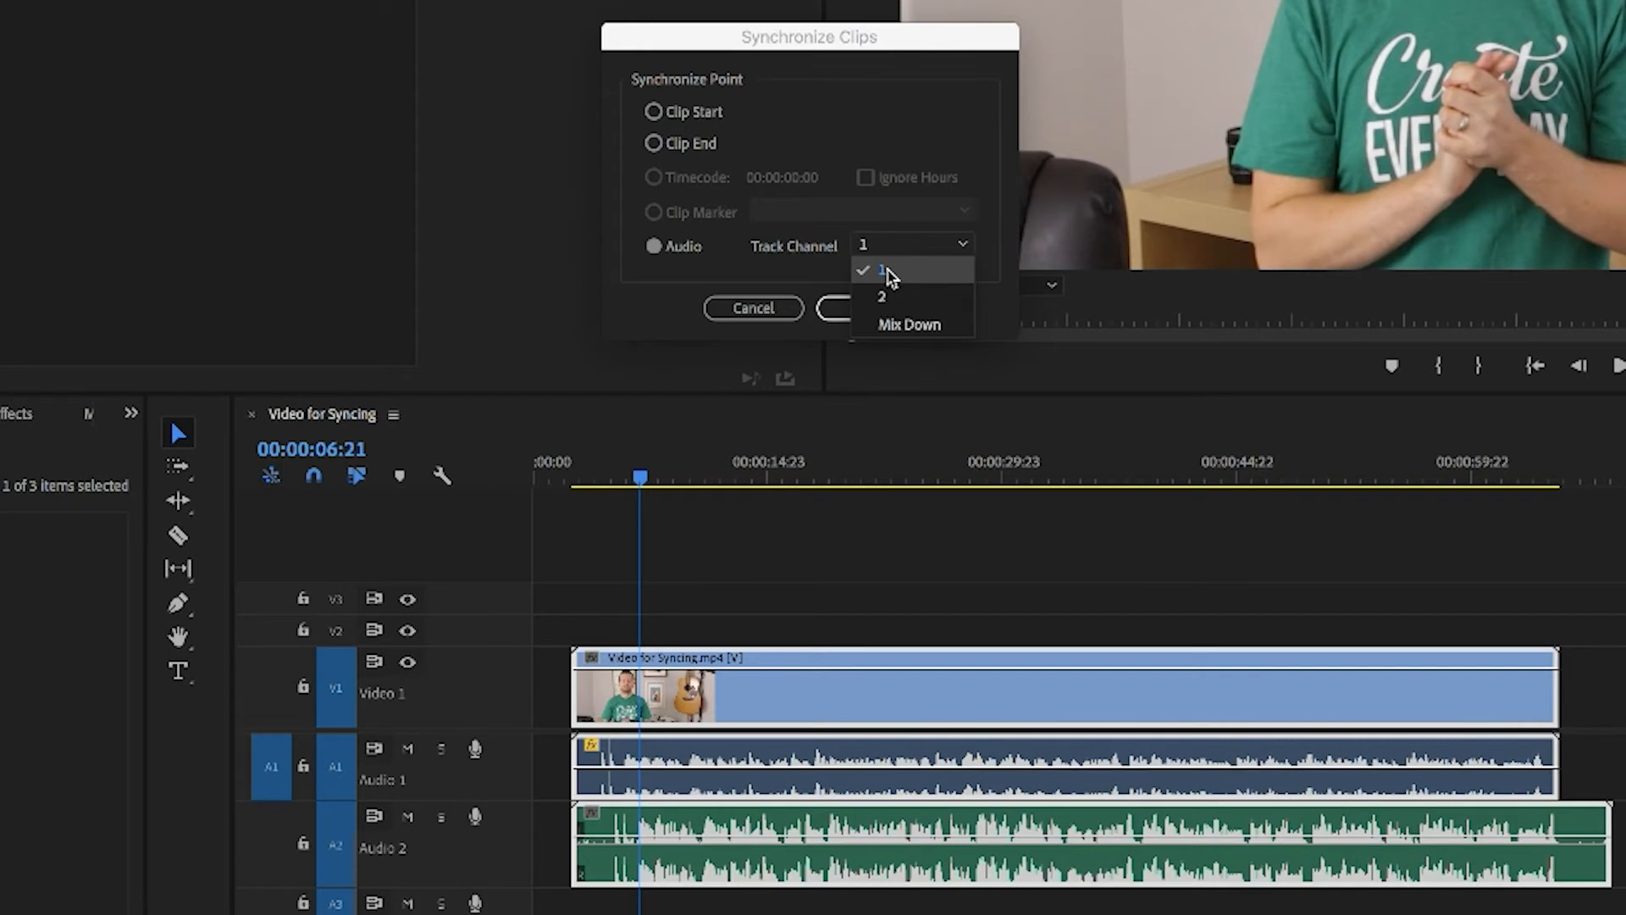
pyautogui.click(887, 272)
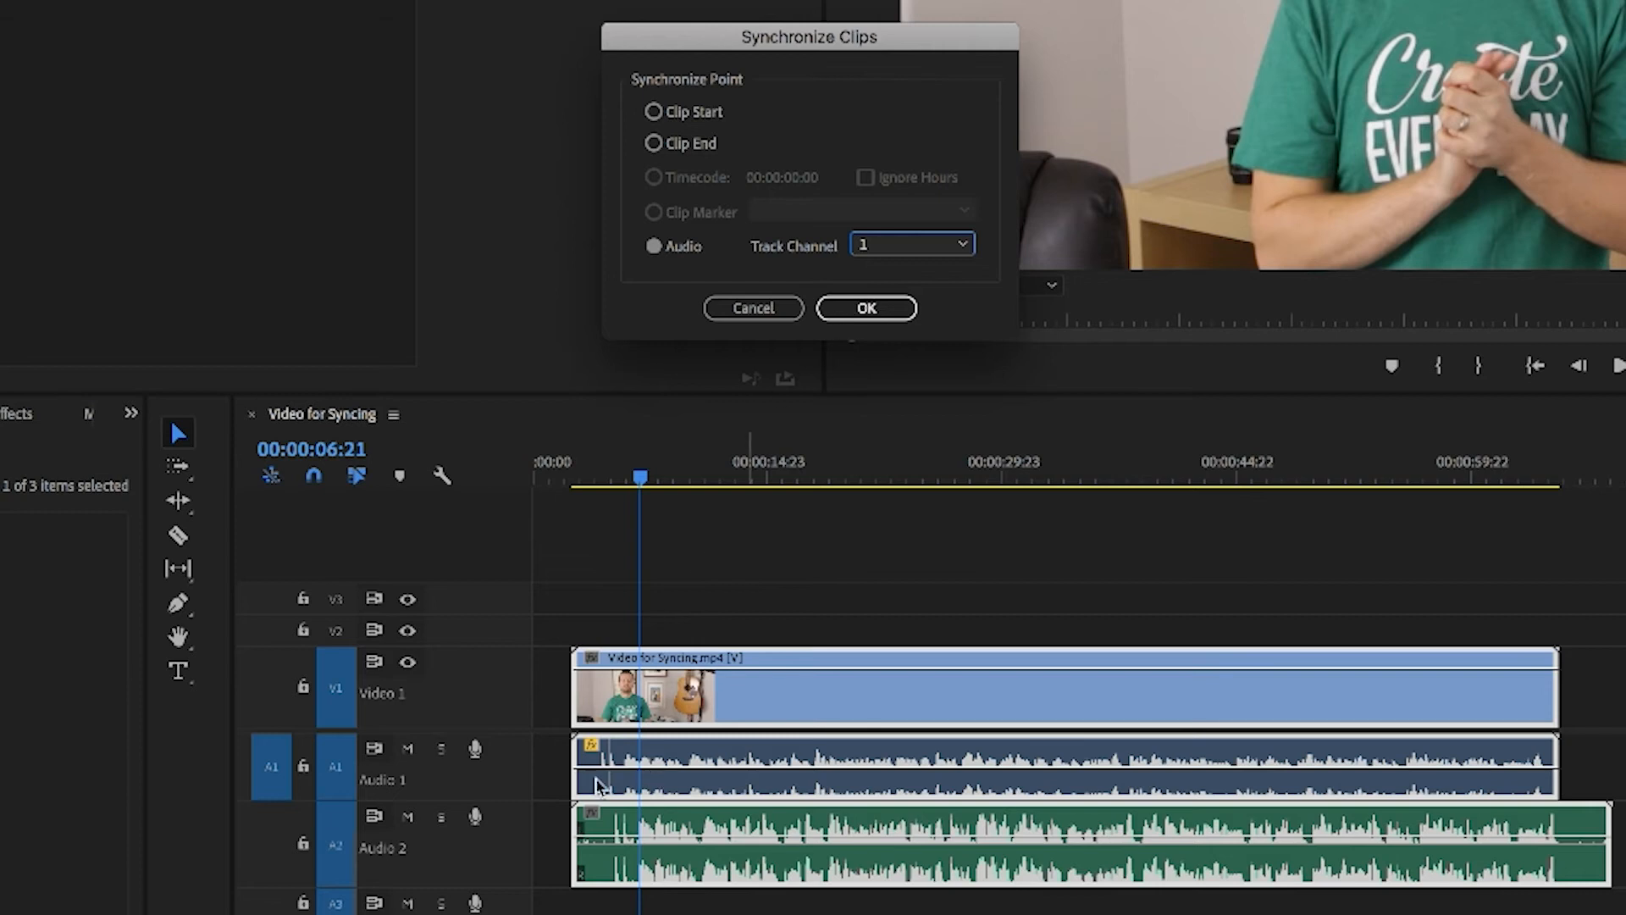
pyautogui.click(868, 307)
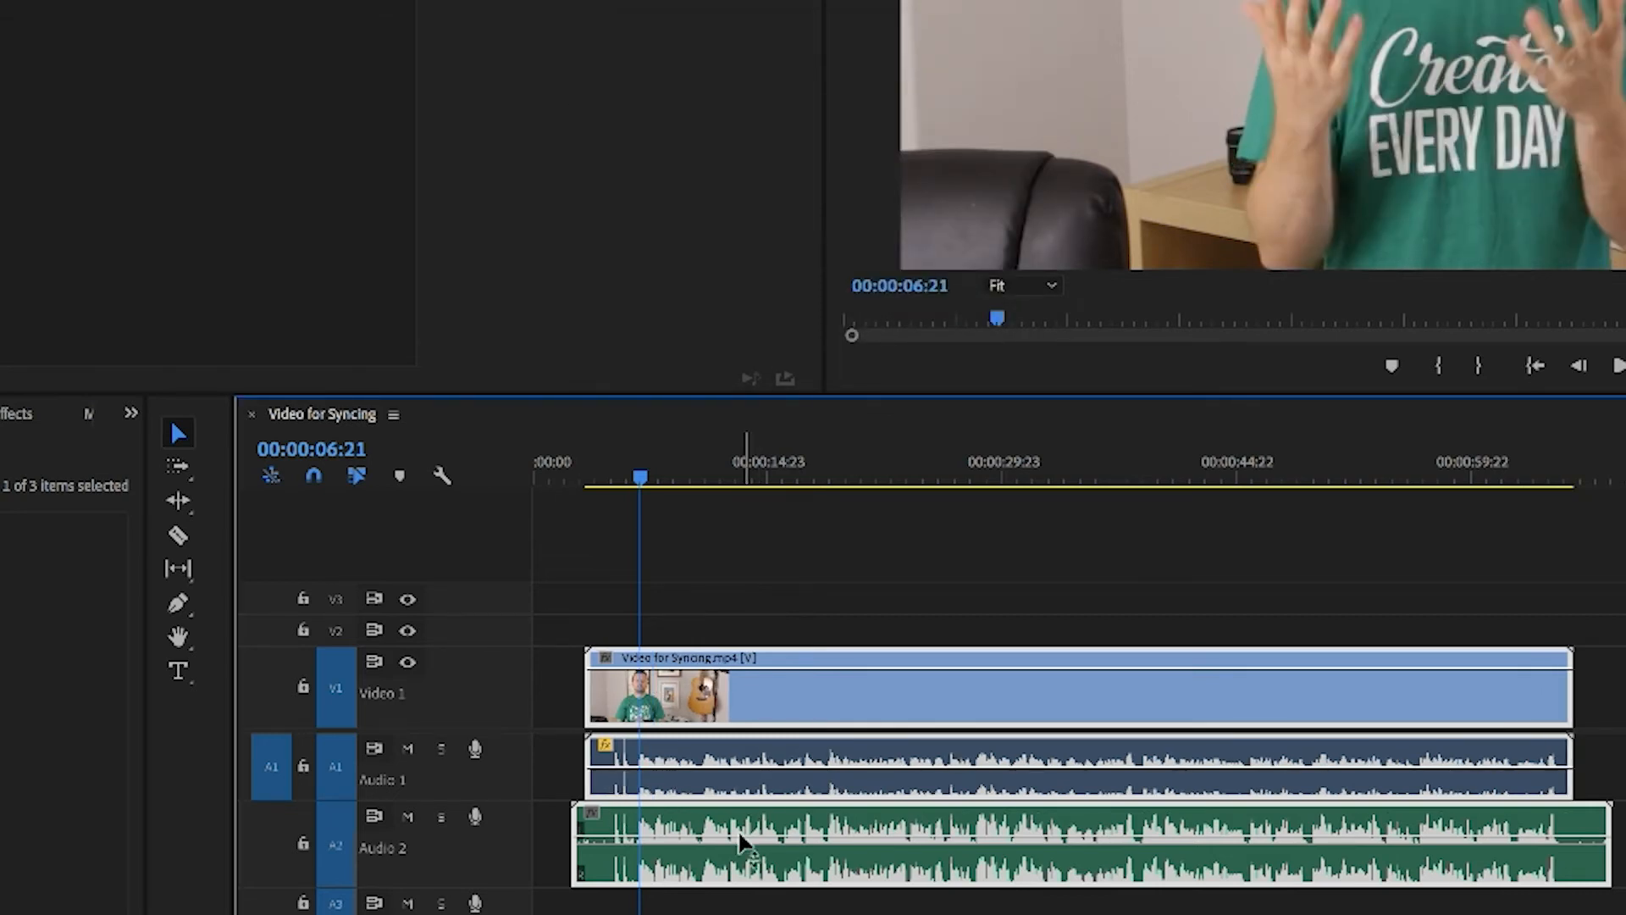
# Step: Play back the synchronized sequence from near the start to check the audio alignment
pyautogui.moveTo(643, 481); pyautogui.dragTo(606, 479)
pyautogui.press('space')
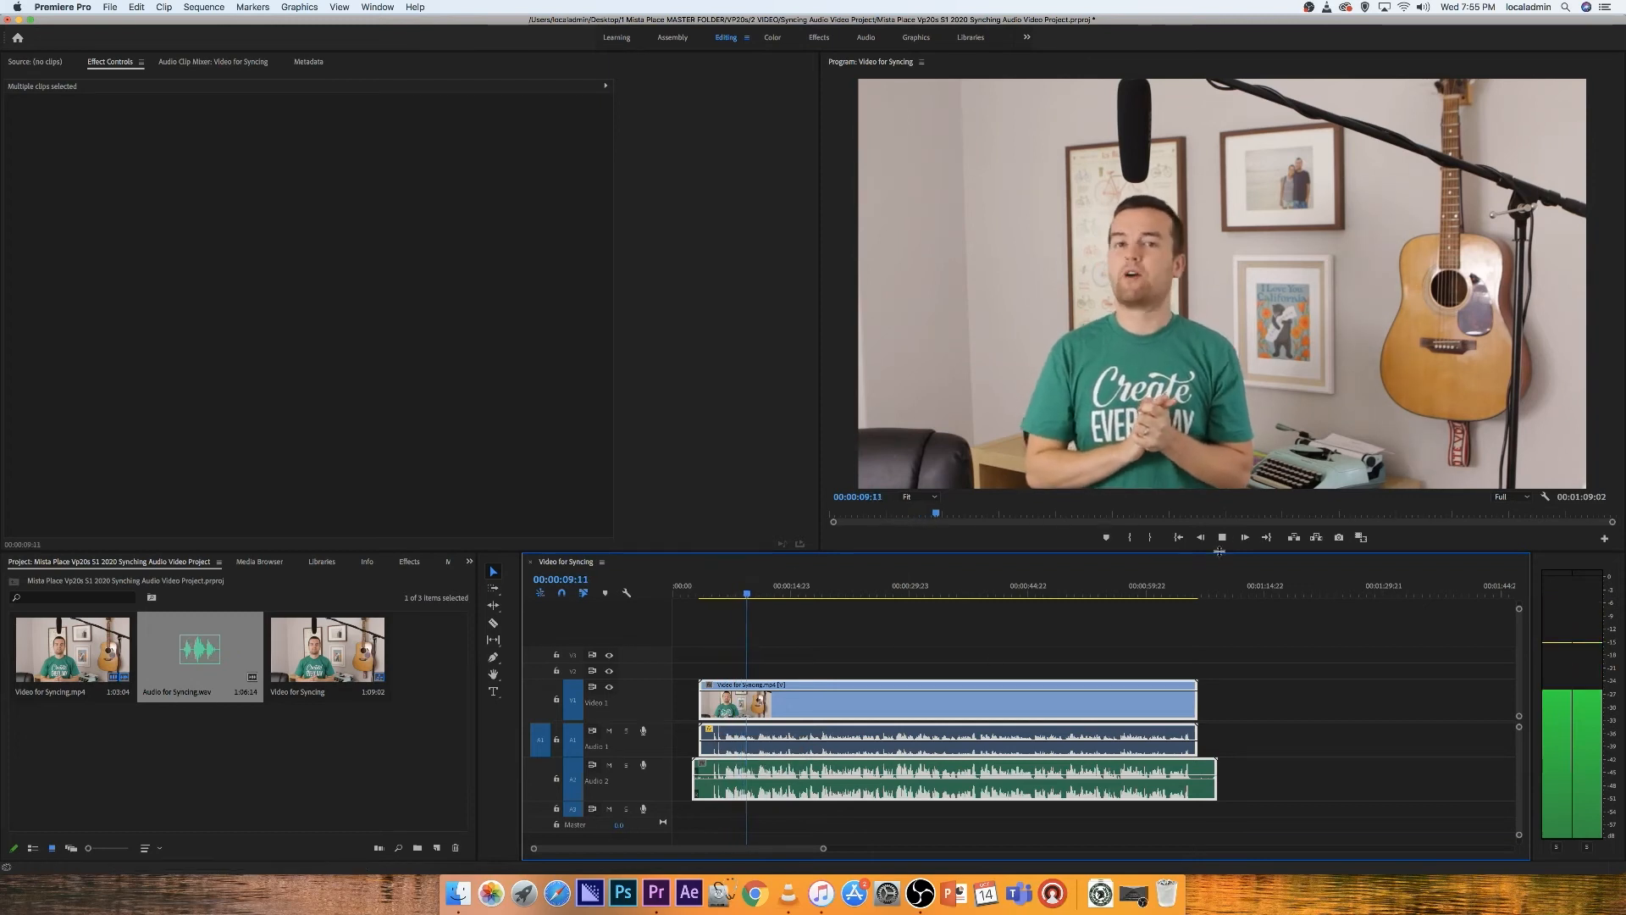
pyautogui.press('space')
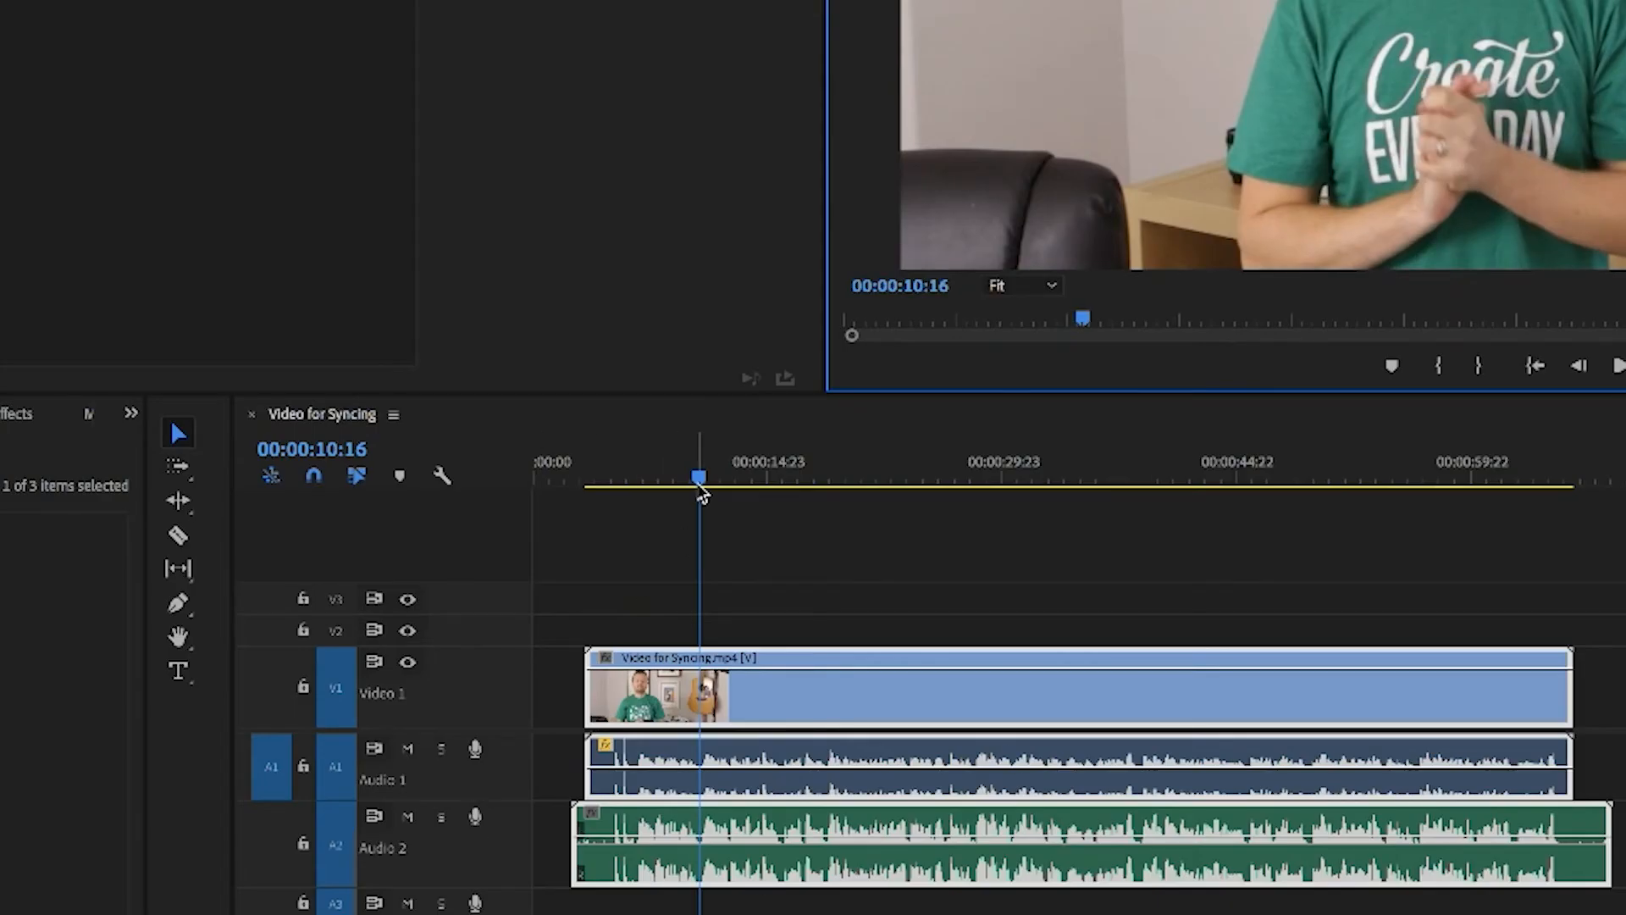
pyautogui.moveTo(701, 489); pyautogui.dragTo(629, 508)
pyautogui.scroll(-1, 690, 832)
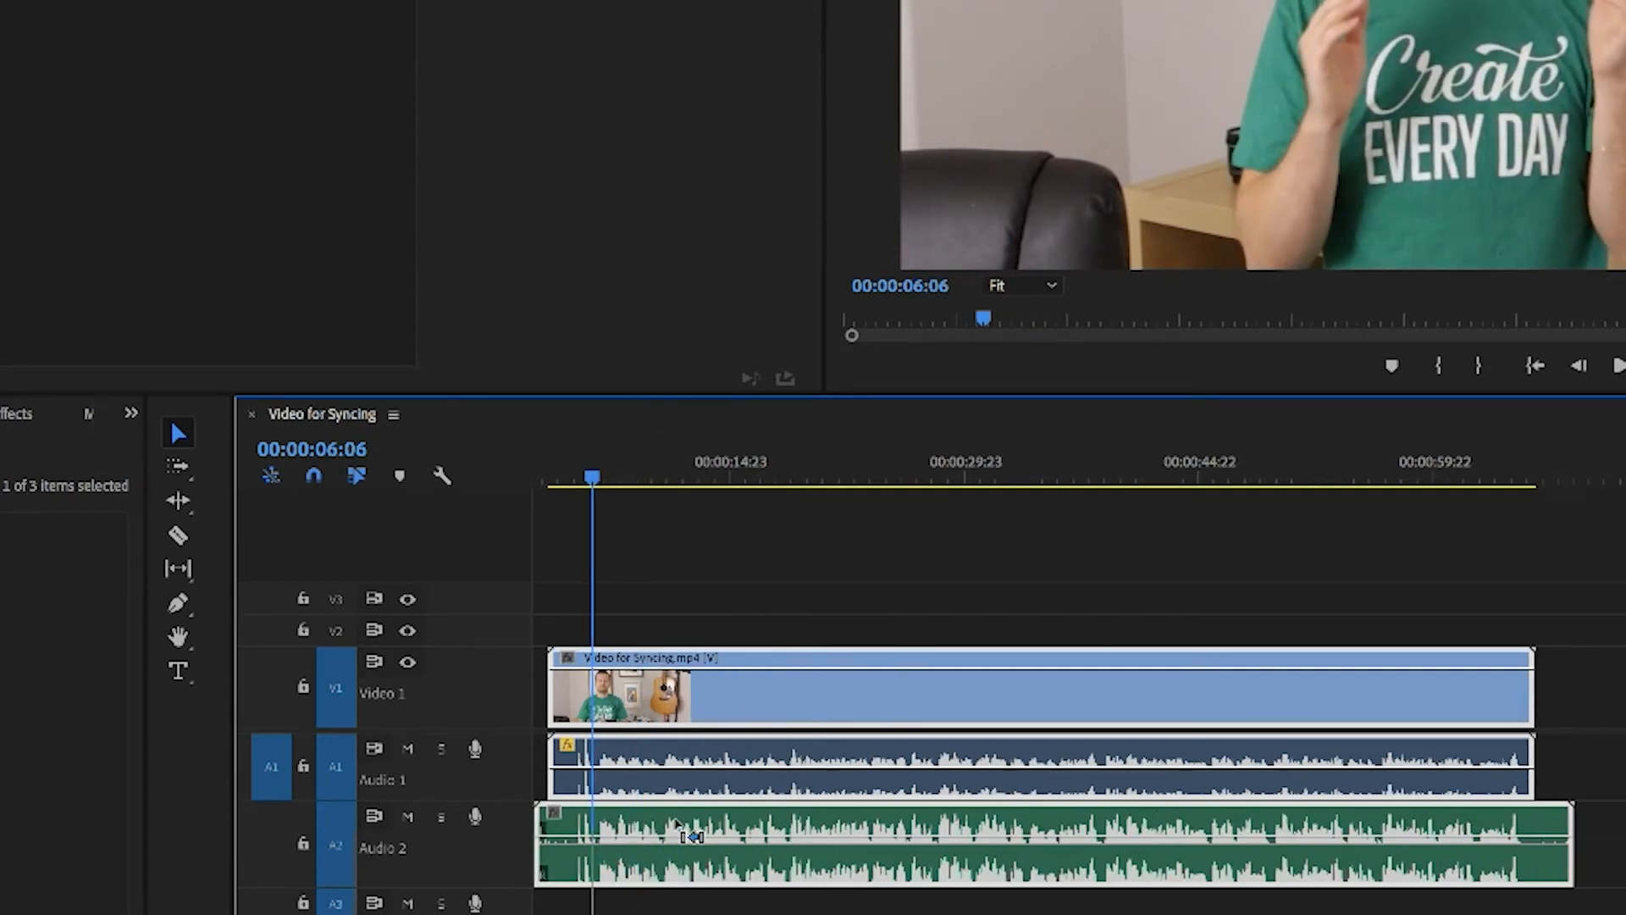
# Step: Mute the Audio 1 track and play the sequence from about 4 seconds in to hear only the synced audio
pyautogui.scroll(1, 687, 831)
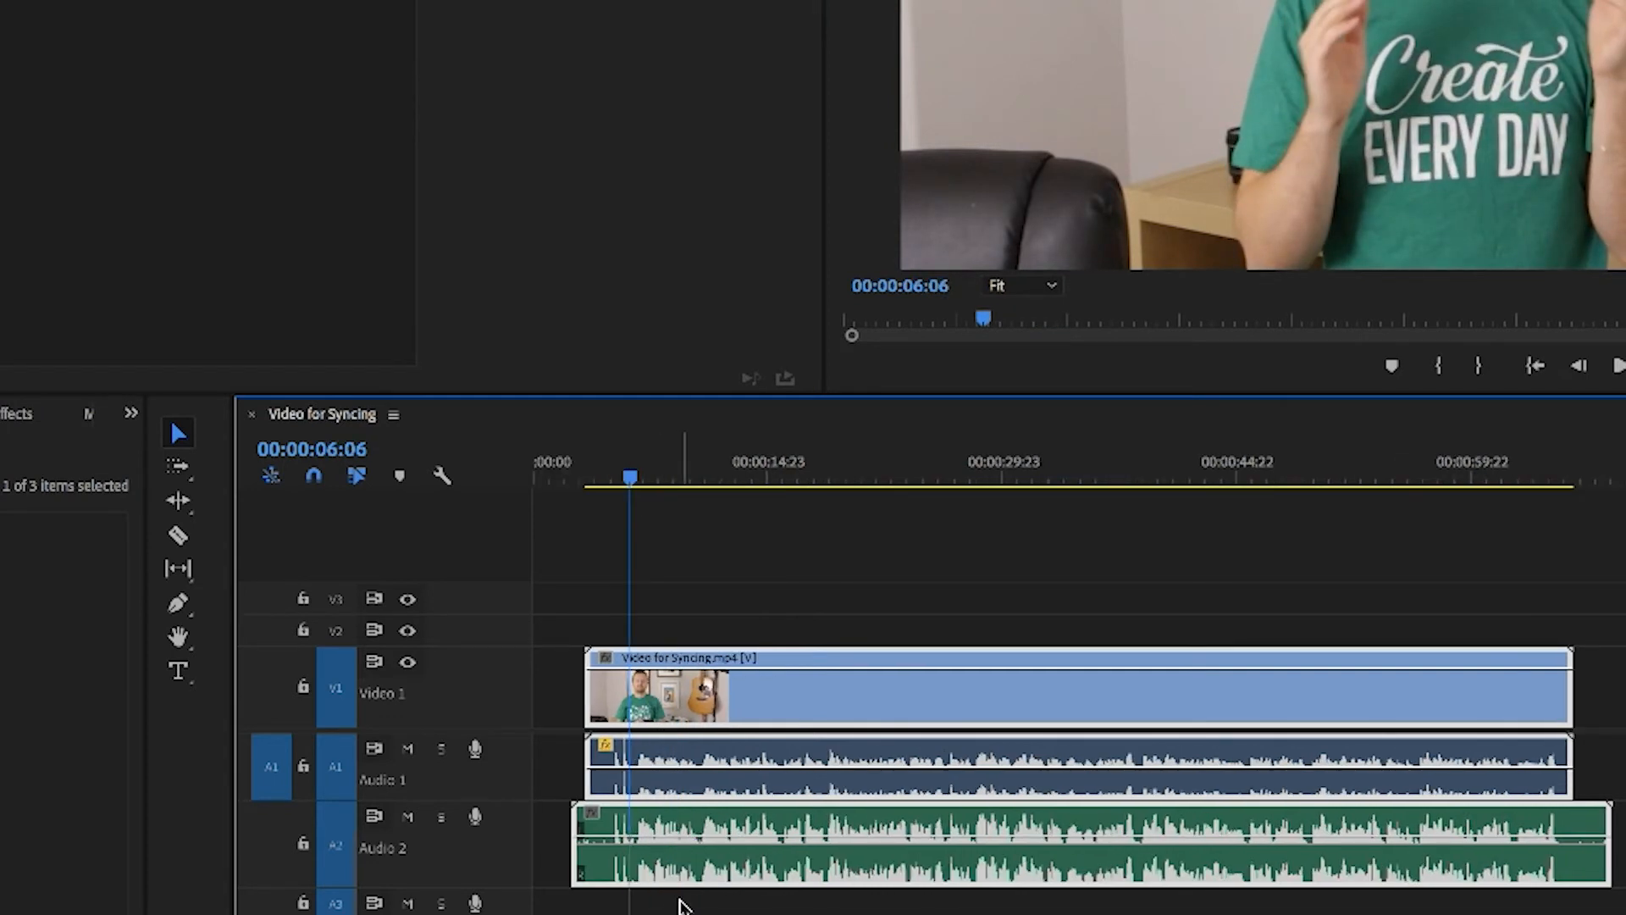
pyautogui.click(408, 750)
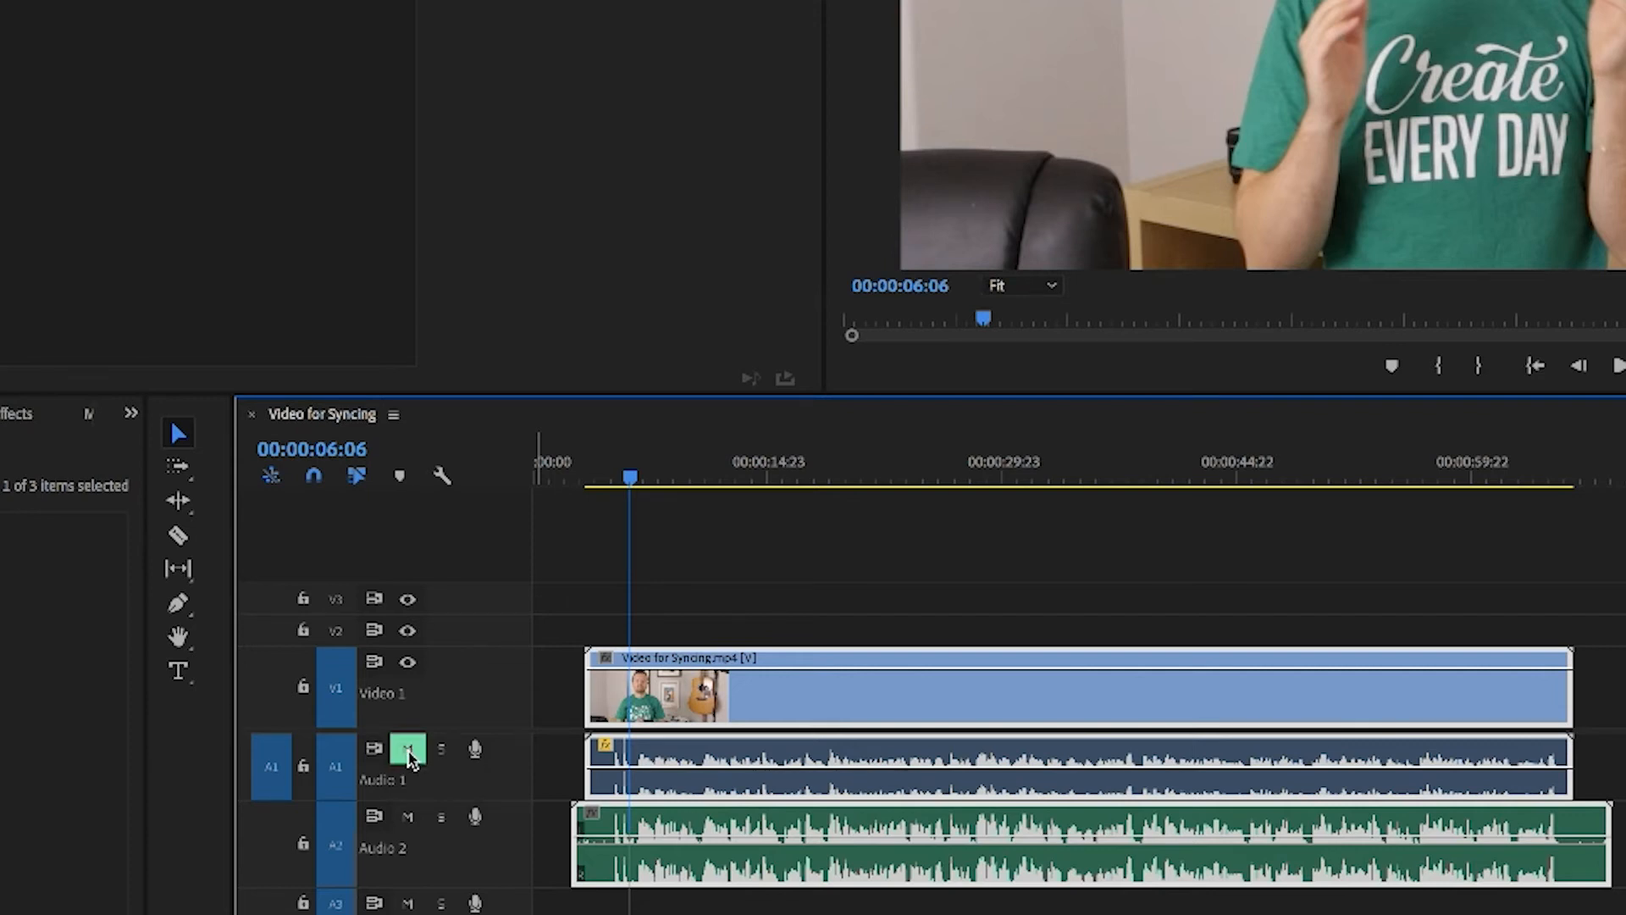
pyautogui.click(602, 476)
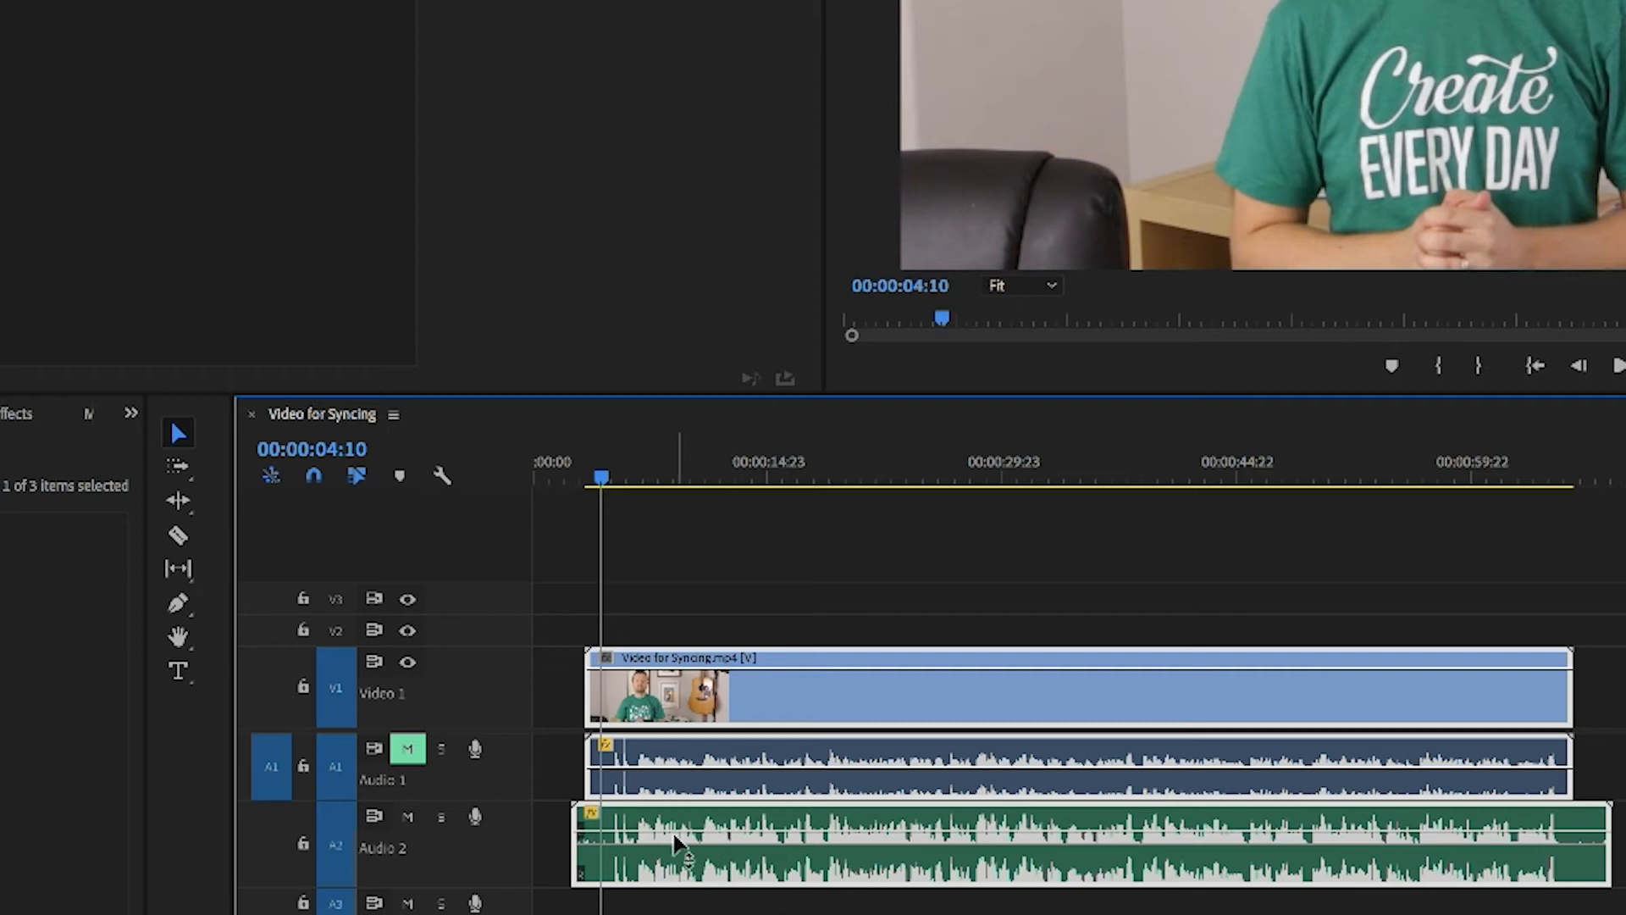
pyautogui.press('space')
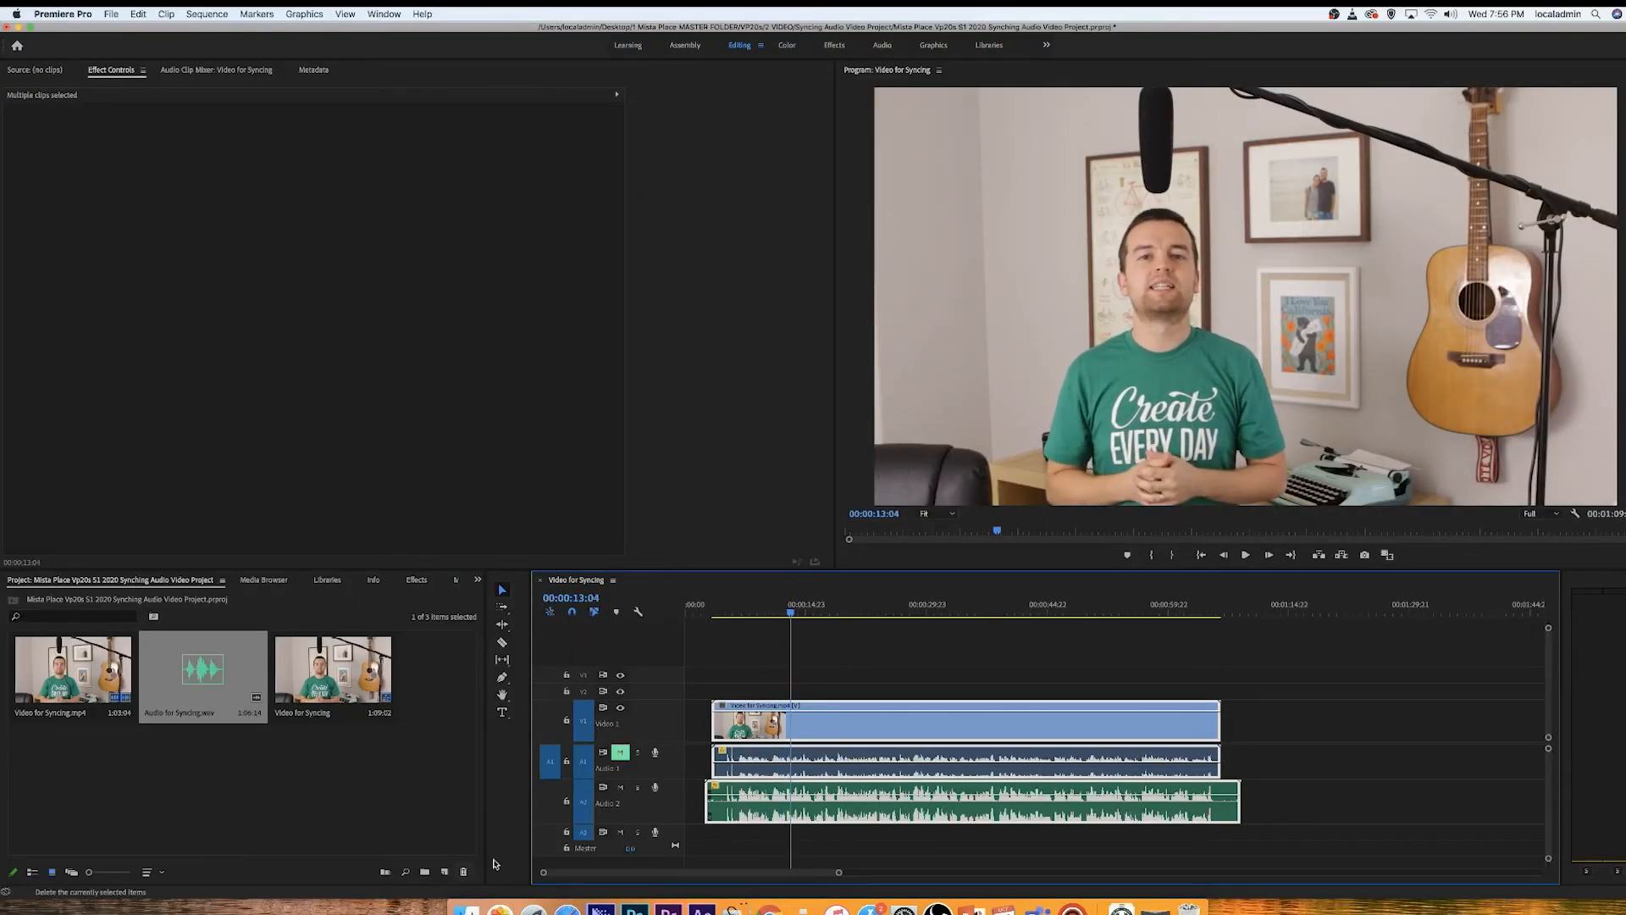
# Step: Return the playhead to the start of the sequence
pyautogui.click(712, 611)
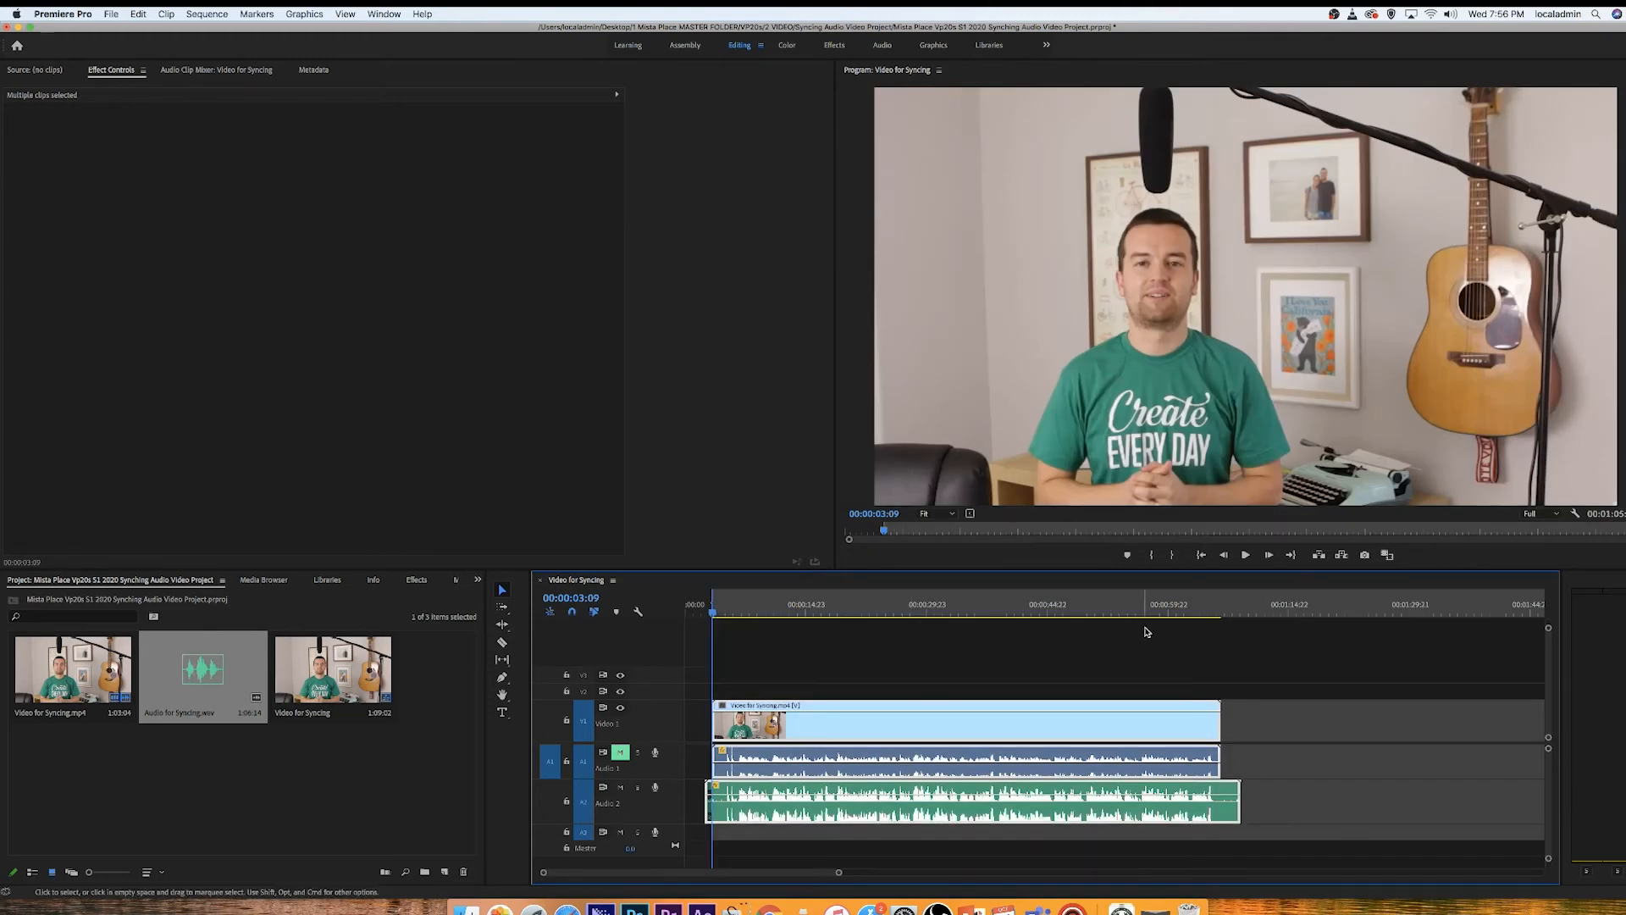
pyautogui.click(1236, 611)
pyautogui.moveTo(1237, 614); pyautogui.dragTo(1241, 608)
pyautogui.press('Home')
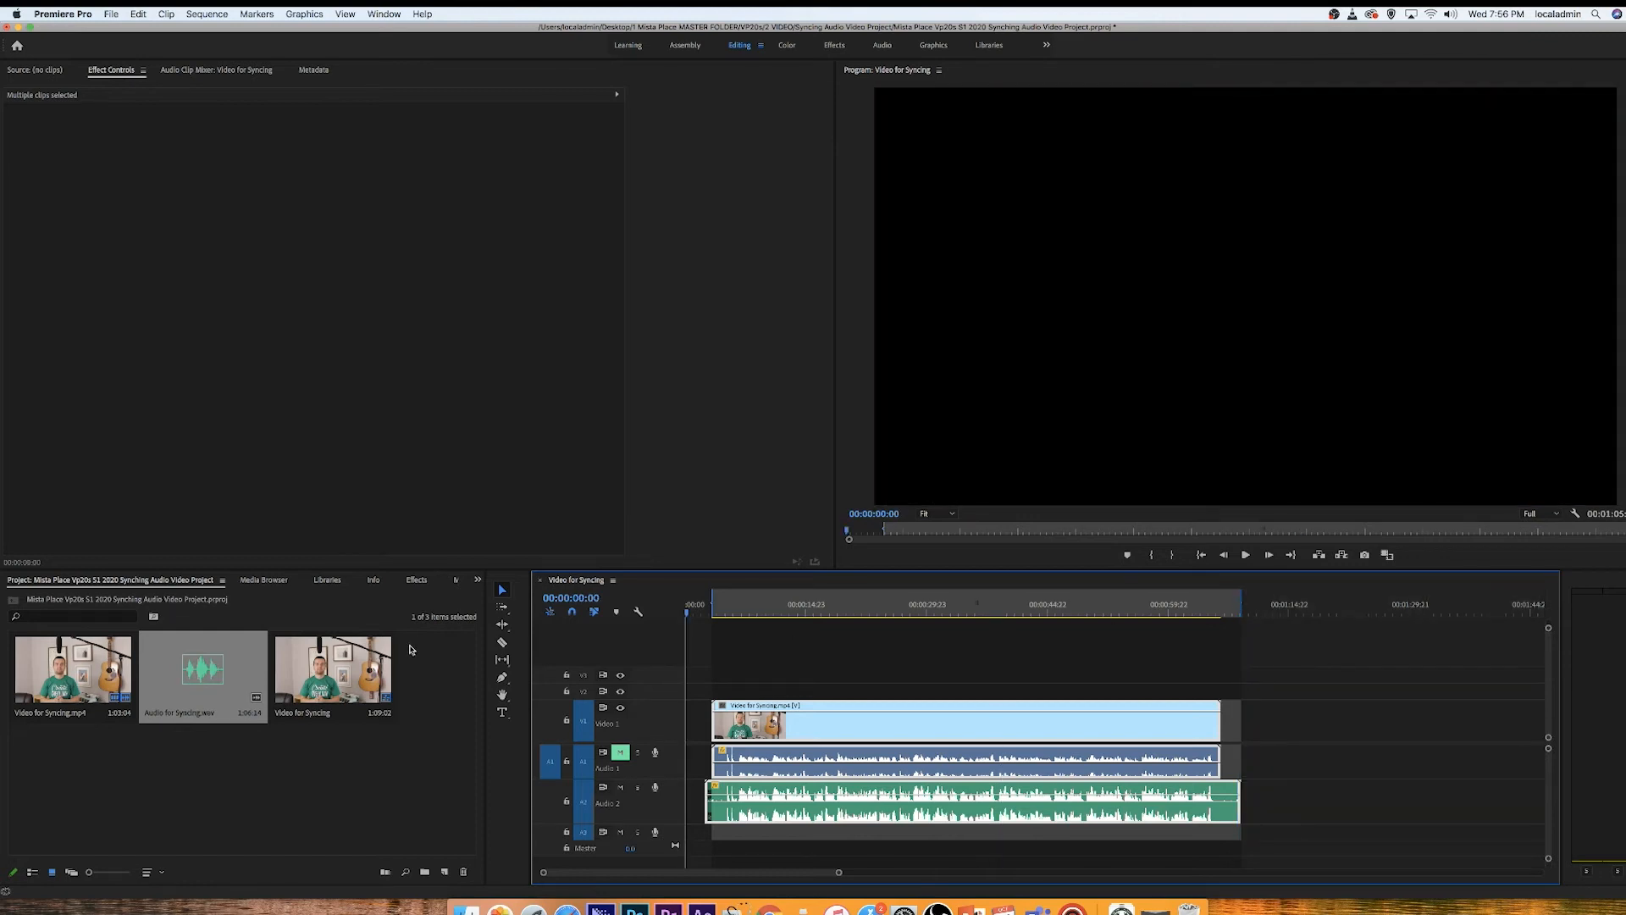
pyautogui.moveTo(837, 873); pyautogui.dragTo(881, 880)
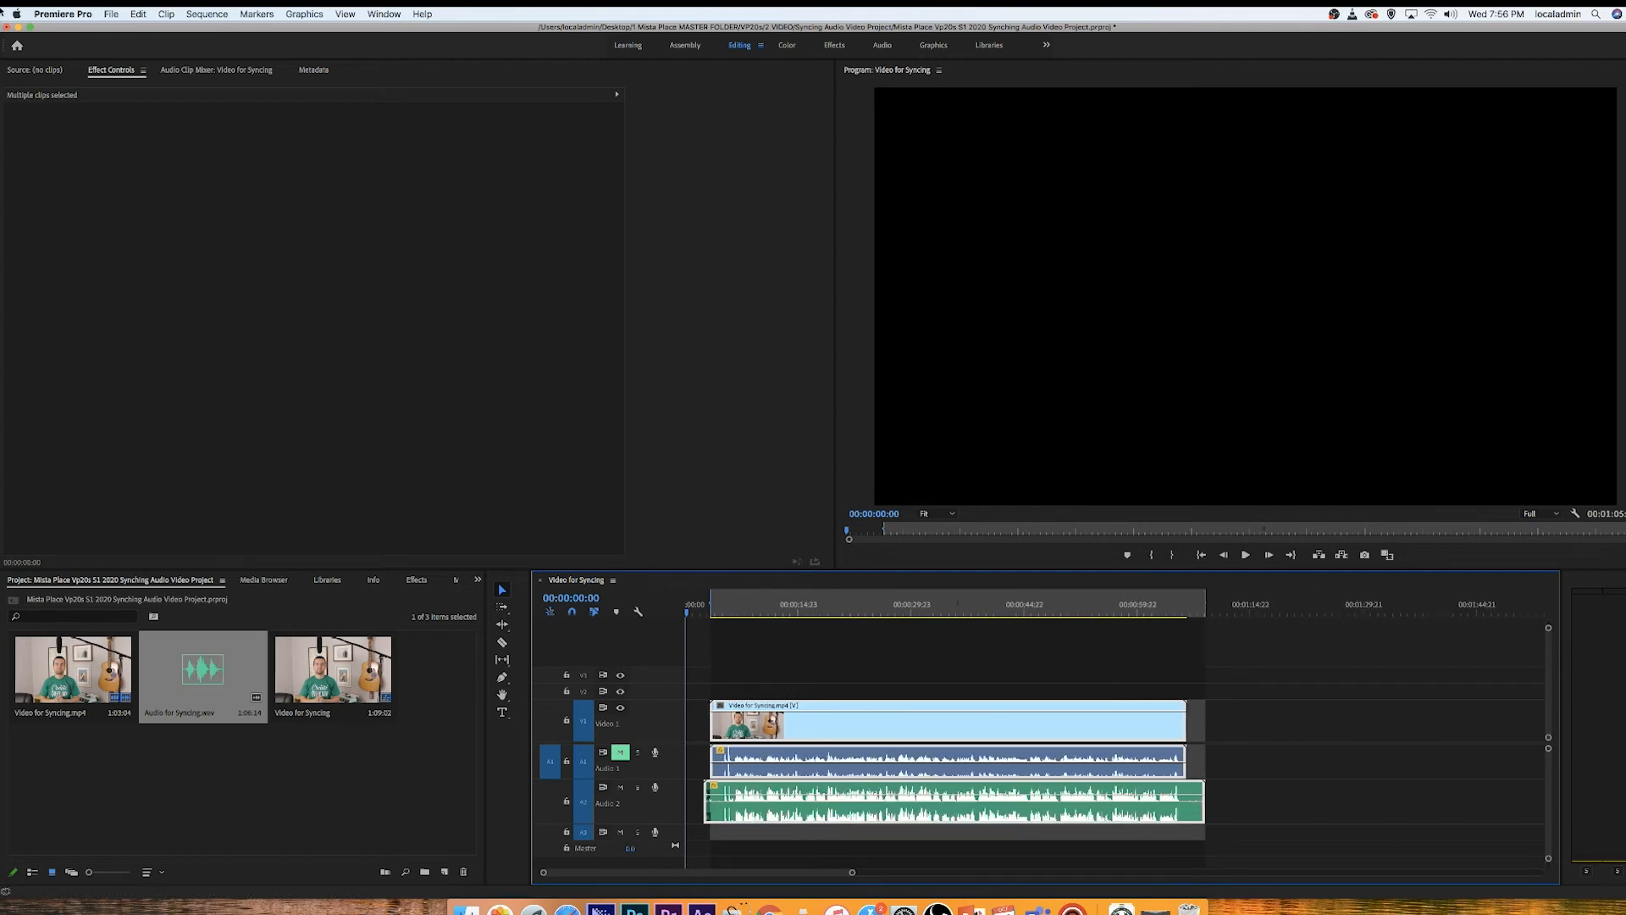
# Step: Save the project with Save As, overwriting the existing project file in the Syncing Audio Video Project folder
pyautogui.click(111, 14)
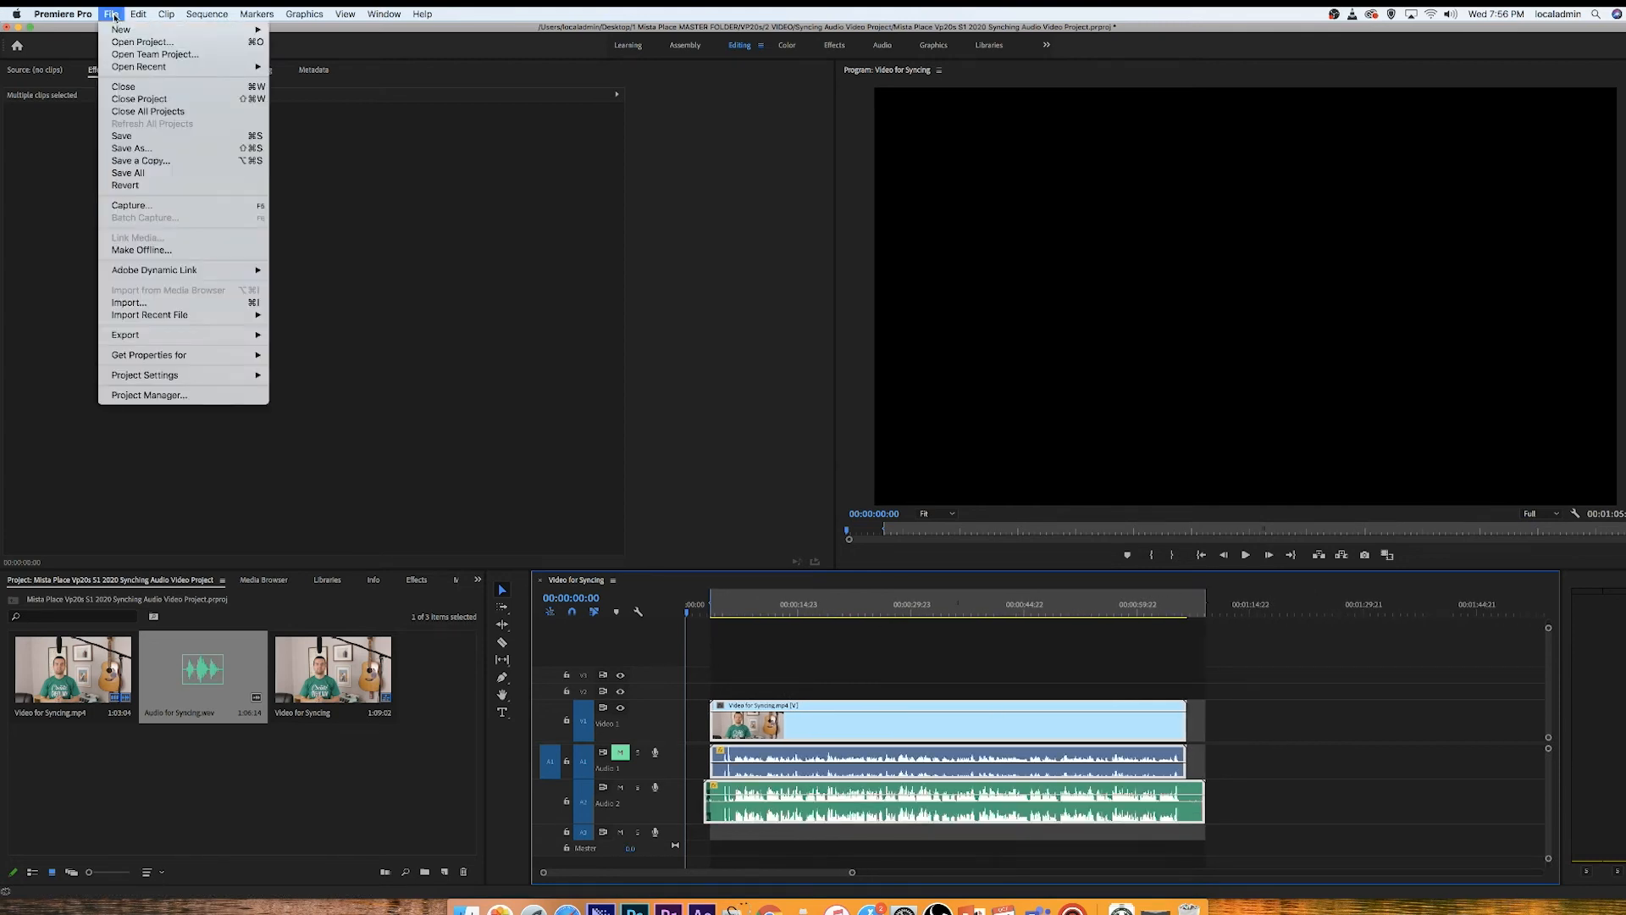
pyautogui.click(156, 150)
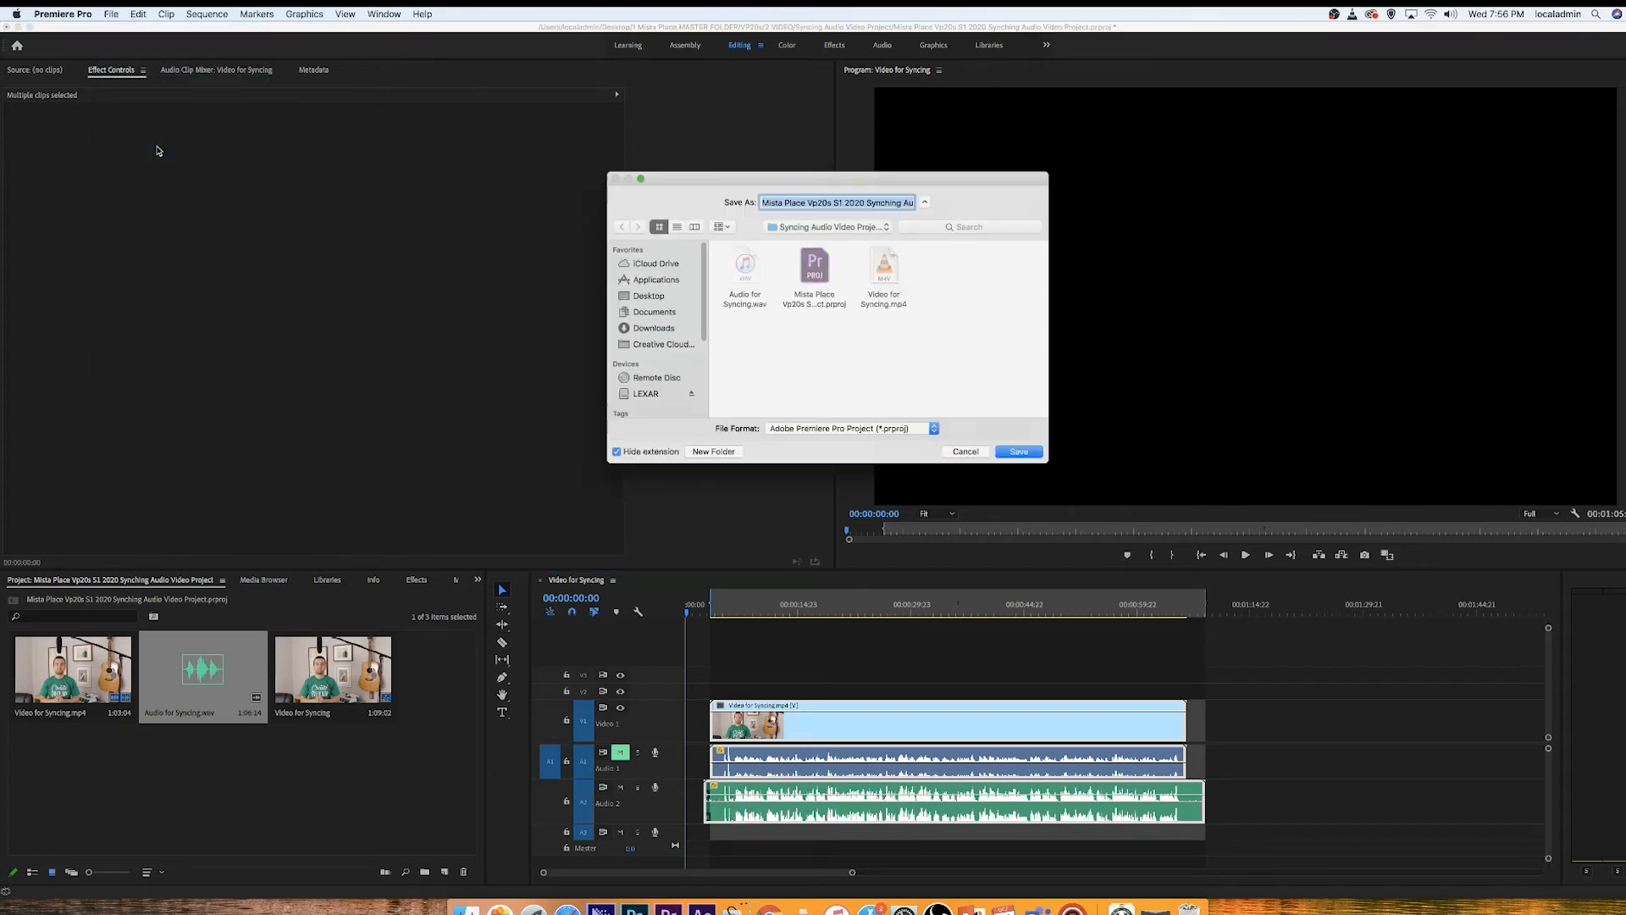
pyautogui.click(813, 264)
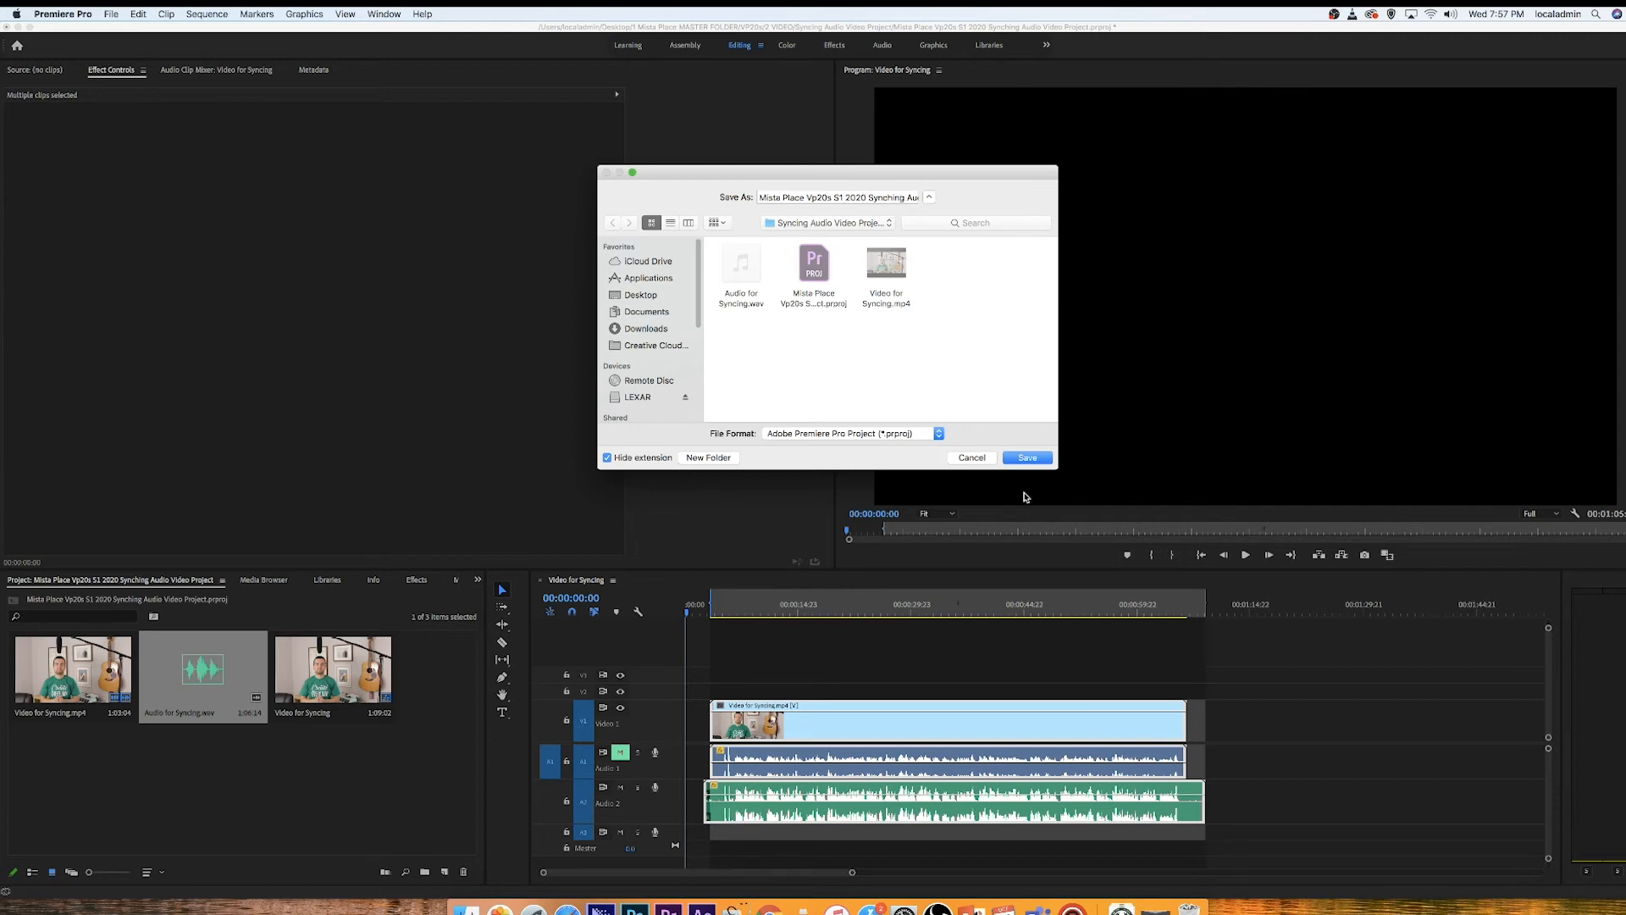
pyautogui.click(1029, 456)
pyautogui.click(922, 269)
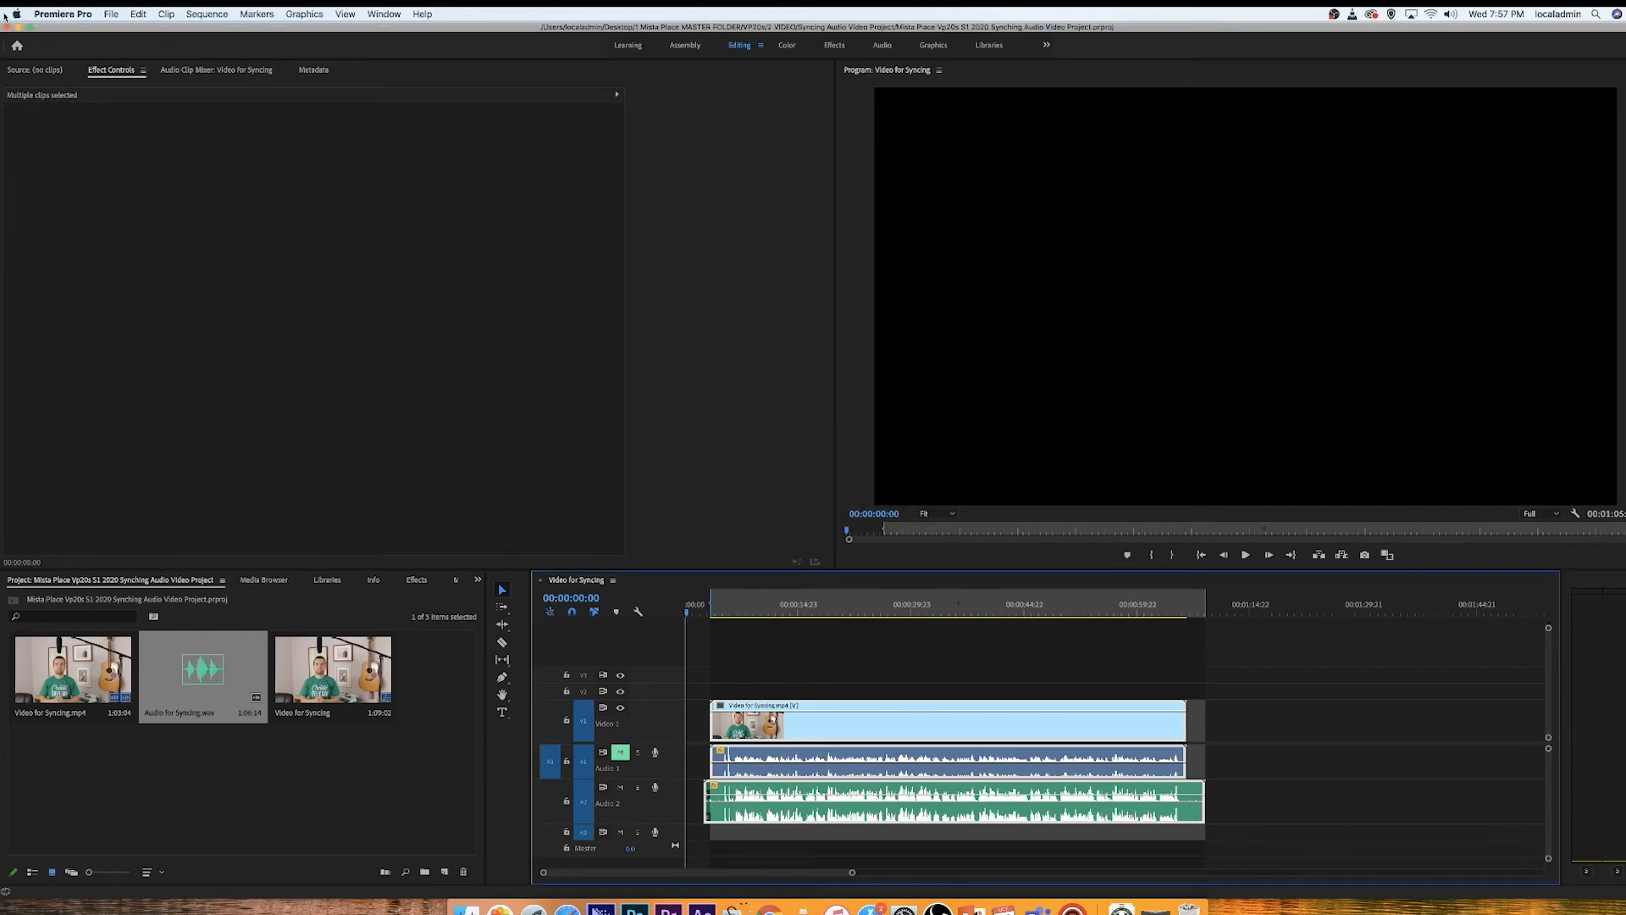
# Step: Open the media export settings for the sequence
pyautogui.click(119, 15)
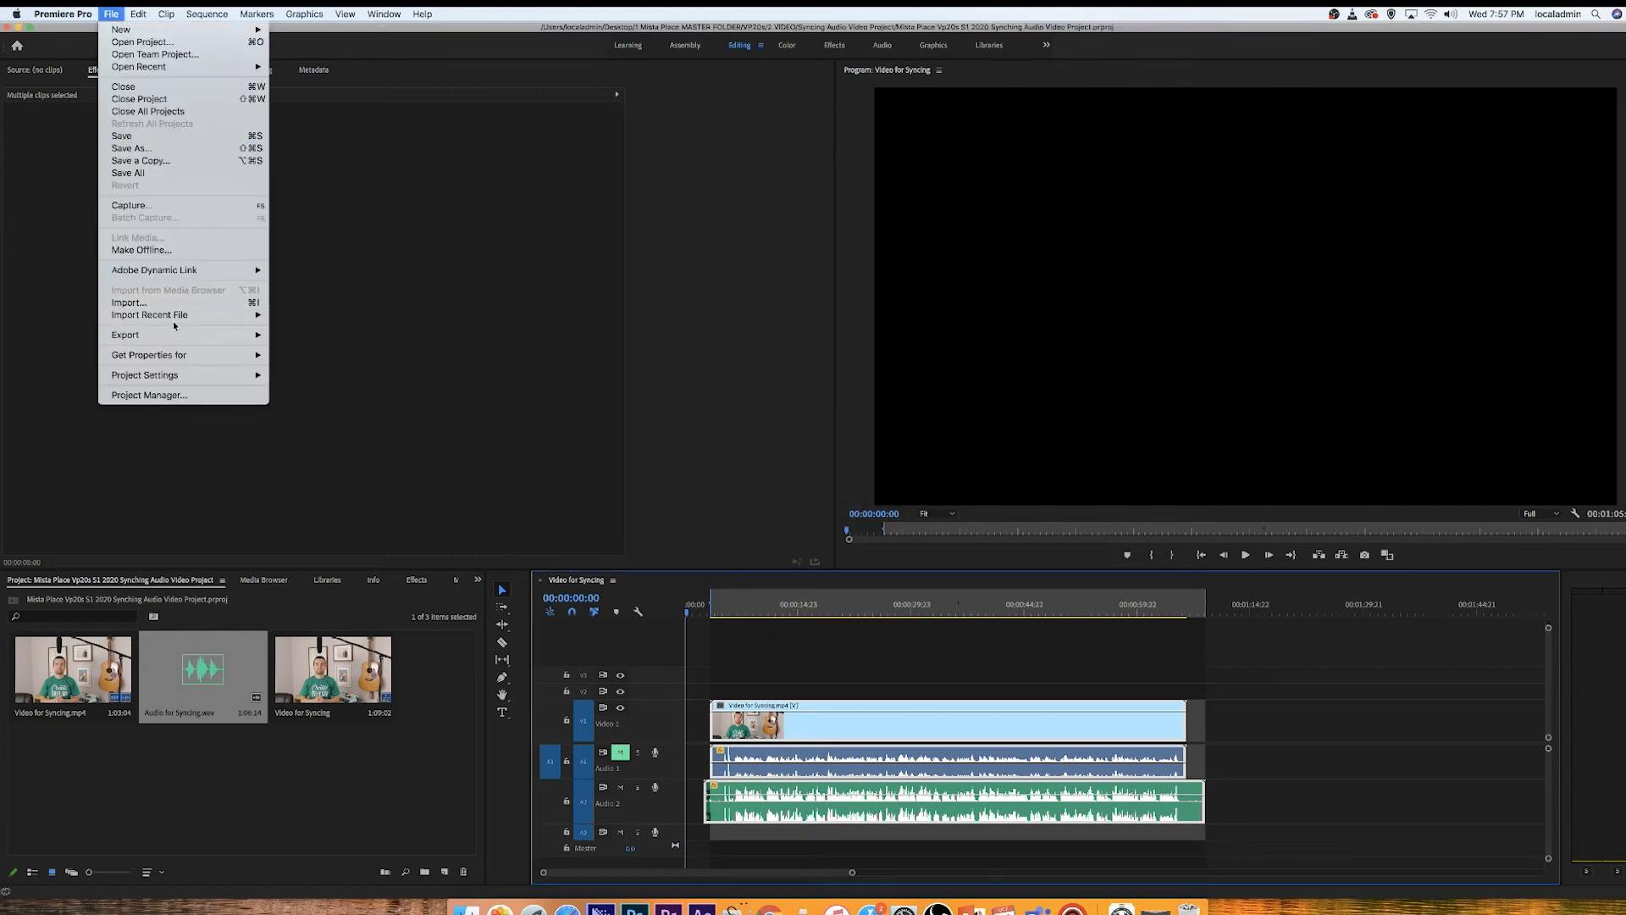
pyautogui.moveTo(178, 335)
pyautogui.click(363, 337)
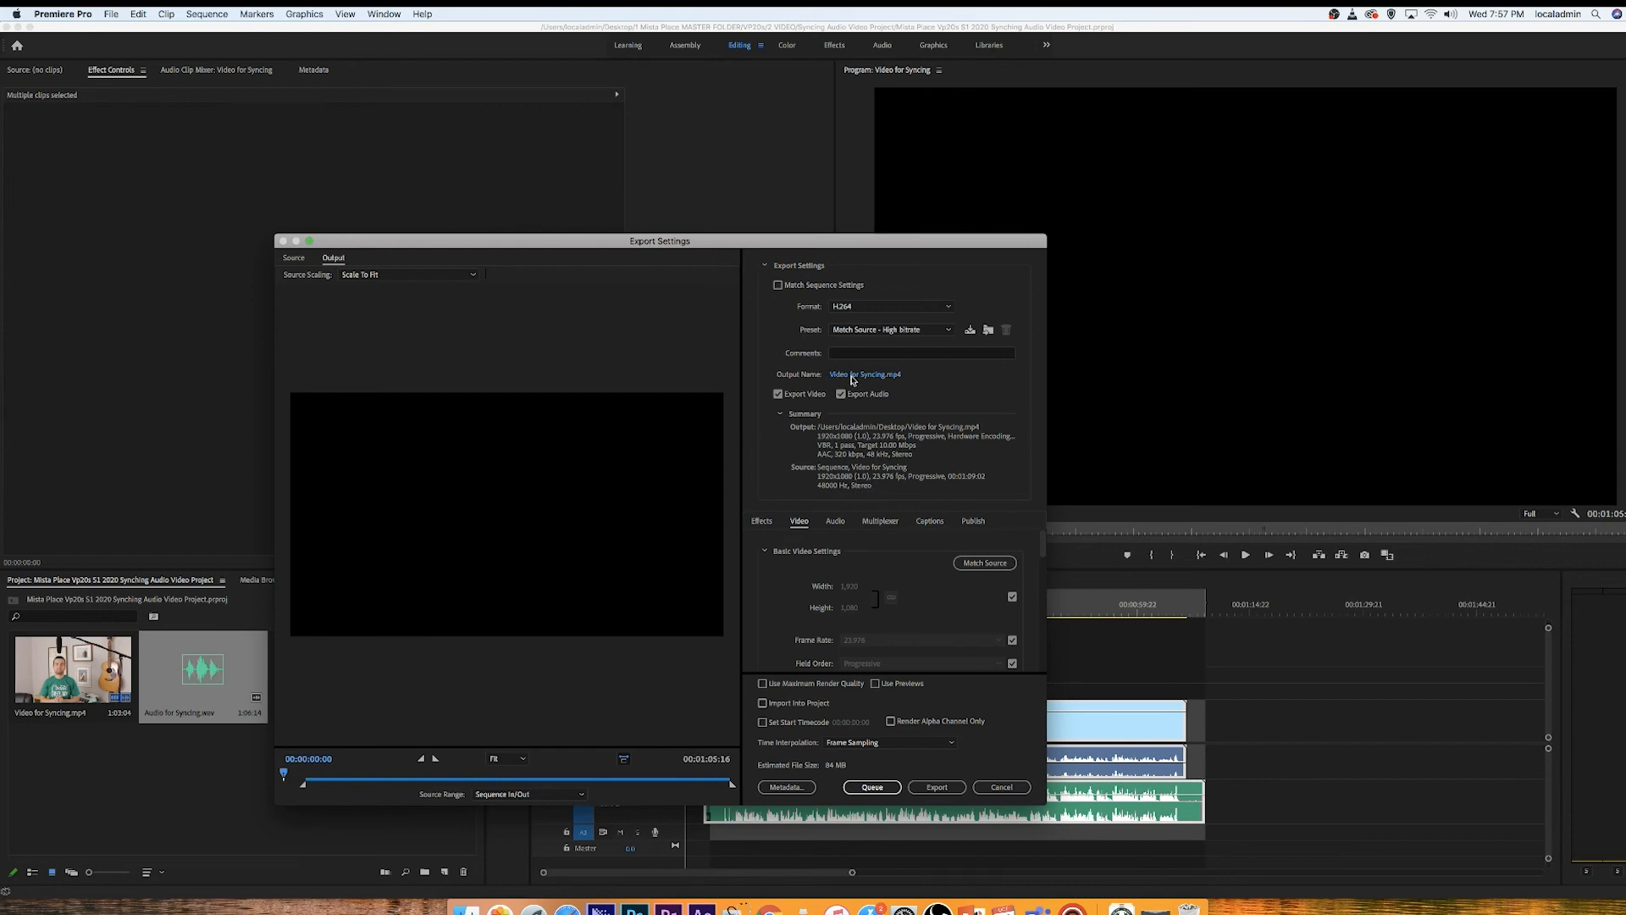
# Step: Set the output to the Syncing Audio Video Project folder, named after the project file as an .mp4, and export the sequence
pyautogui.click(852, 376)
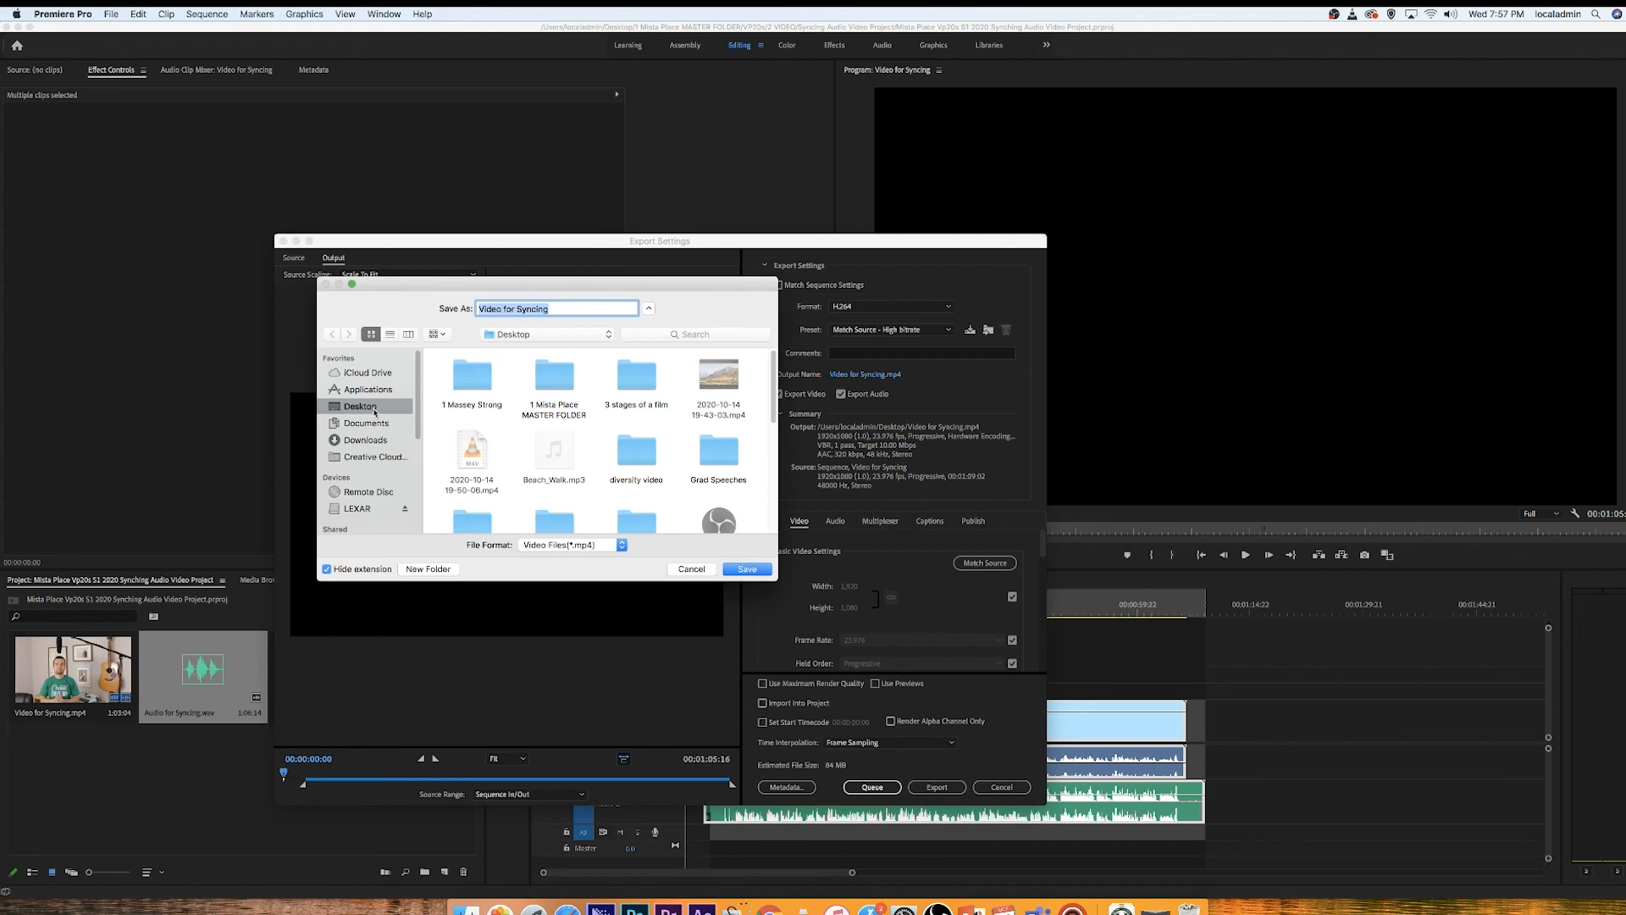
pyautogui.doubleClick(555, 374)
pyautogui.doubleClick(551, 374)
pyautogui.doubleClick(557, 376)
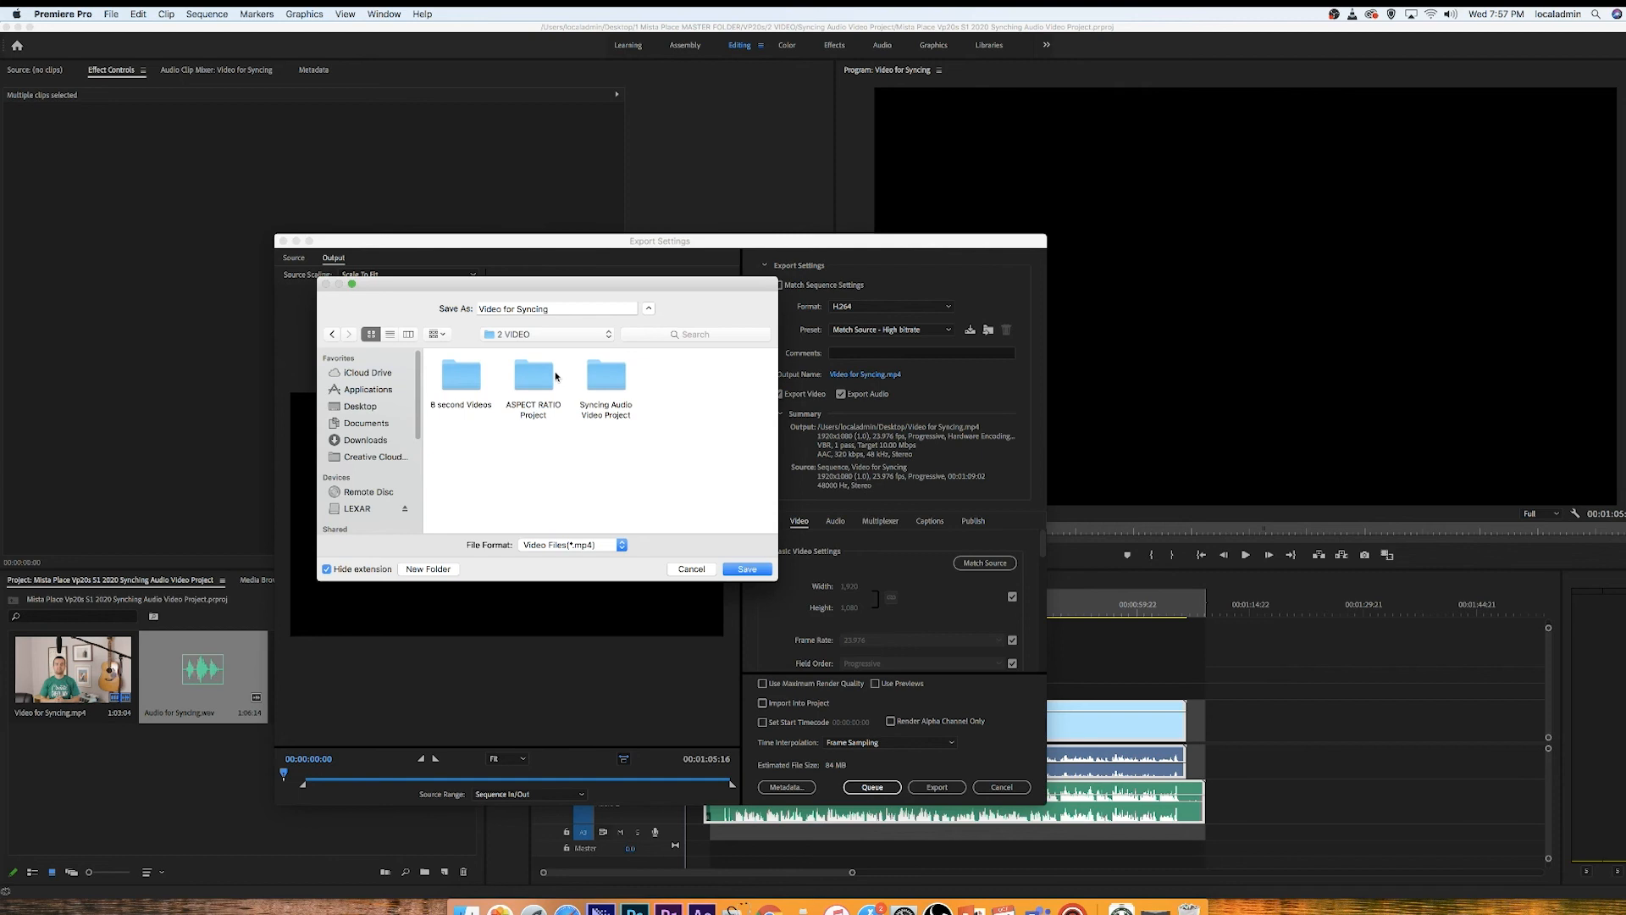
pyautogui.doubleClick(606, 382)
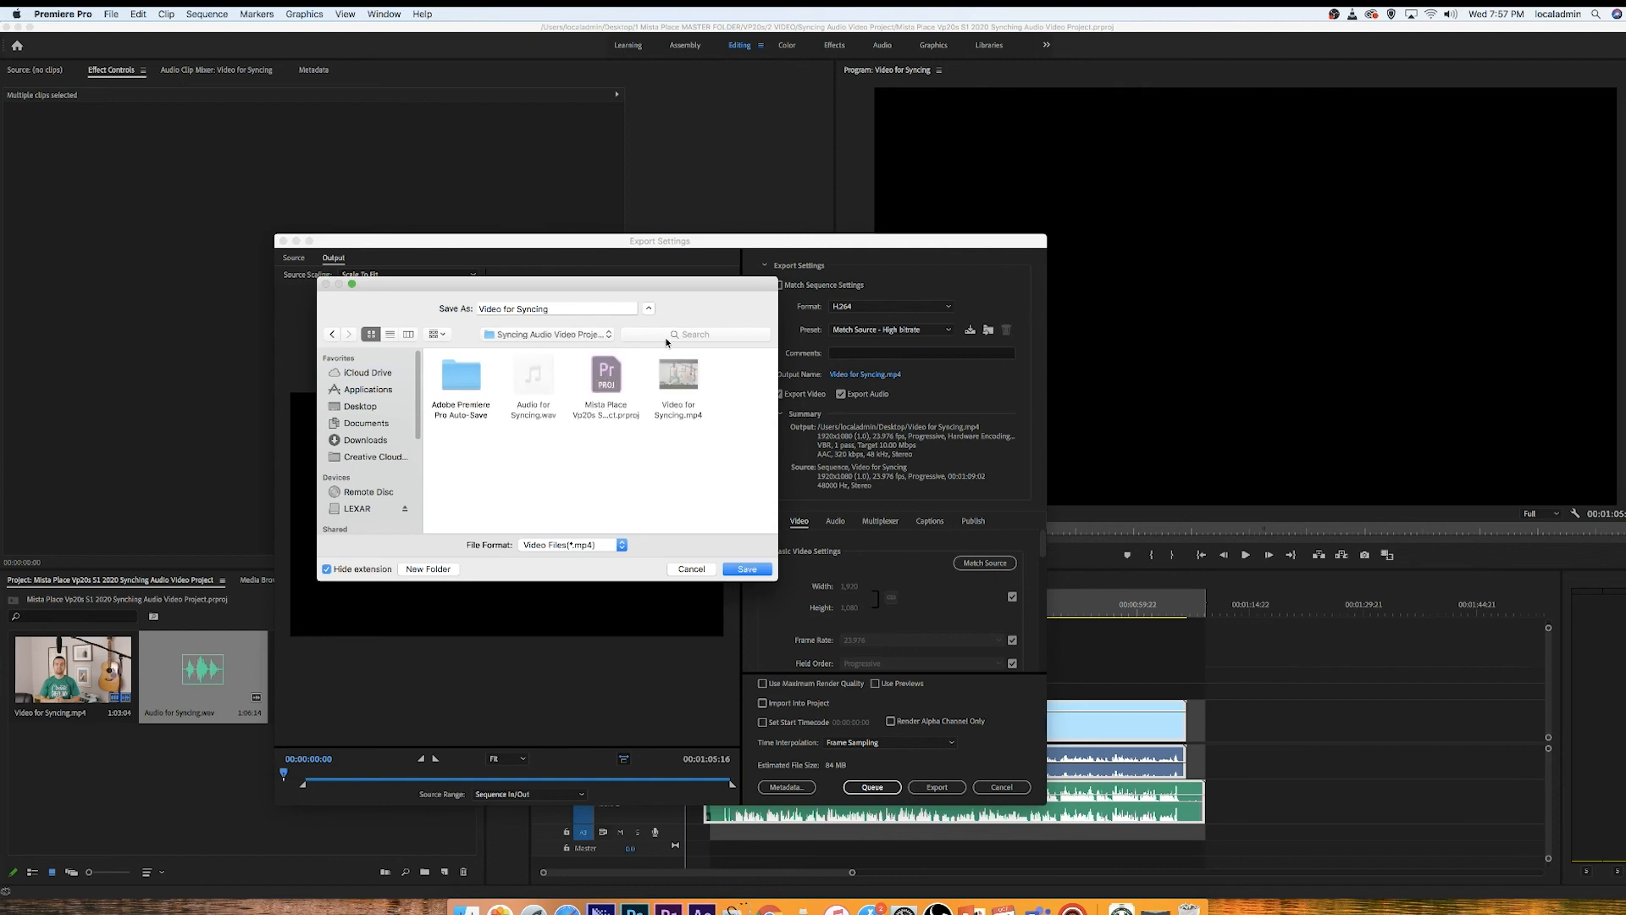
pyautogui.click(608, 379)
pyautogui.click(552, 308)
pyautogui.click(608, 395)
pyautogui.click(748, 570)
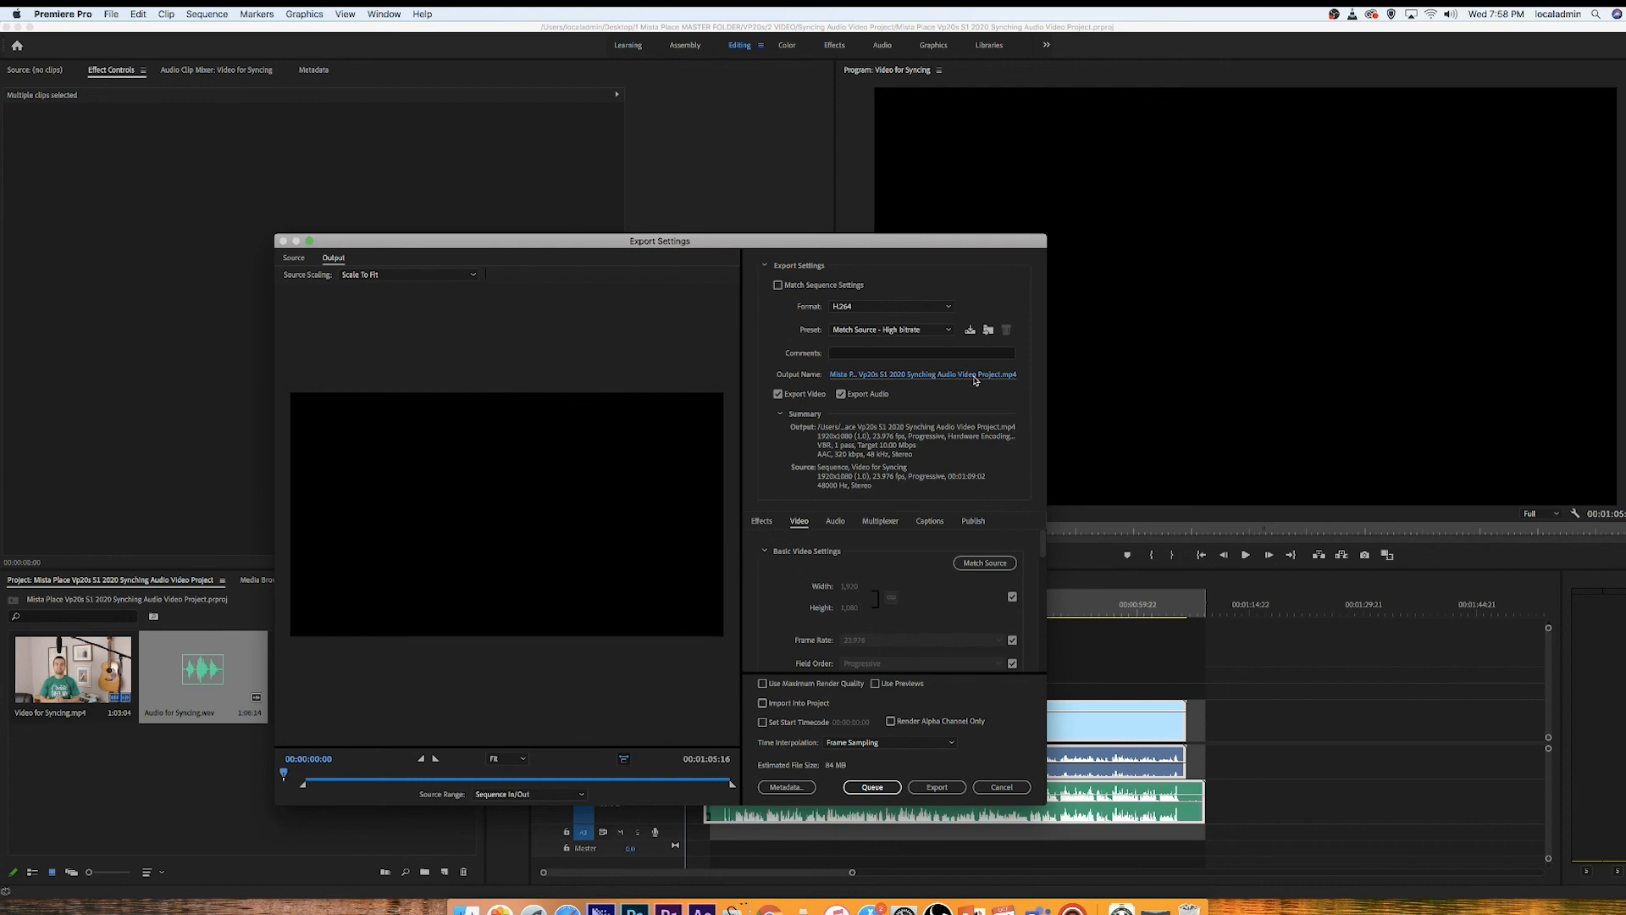
pyautogui.click(938, 787)
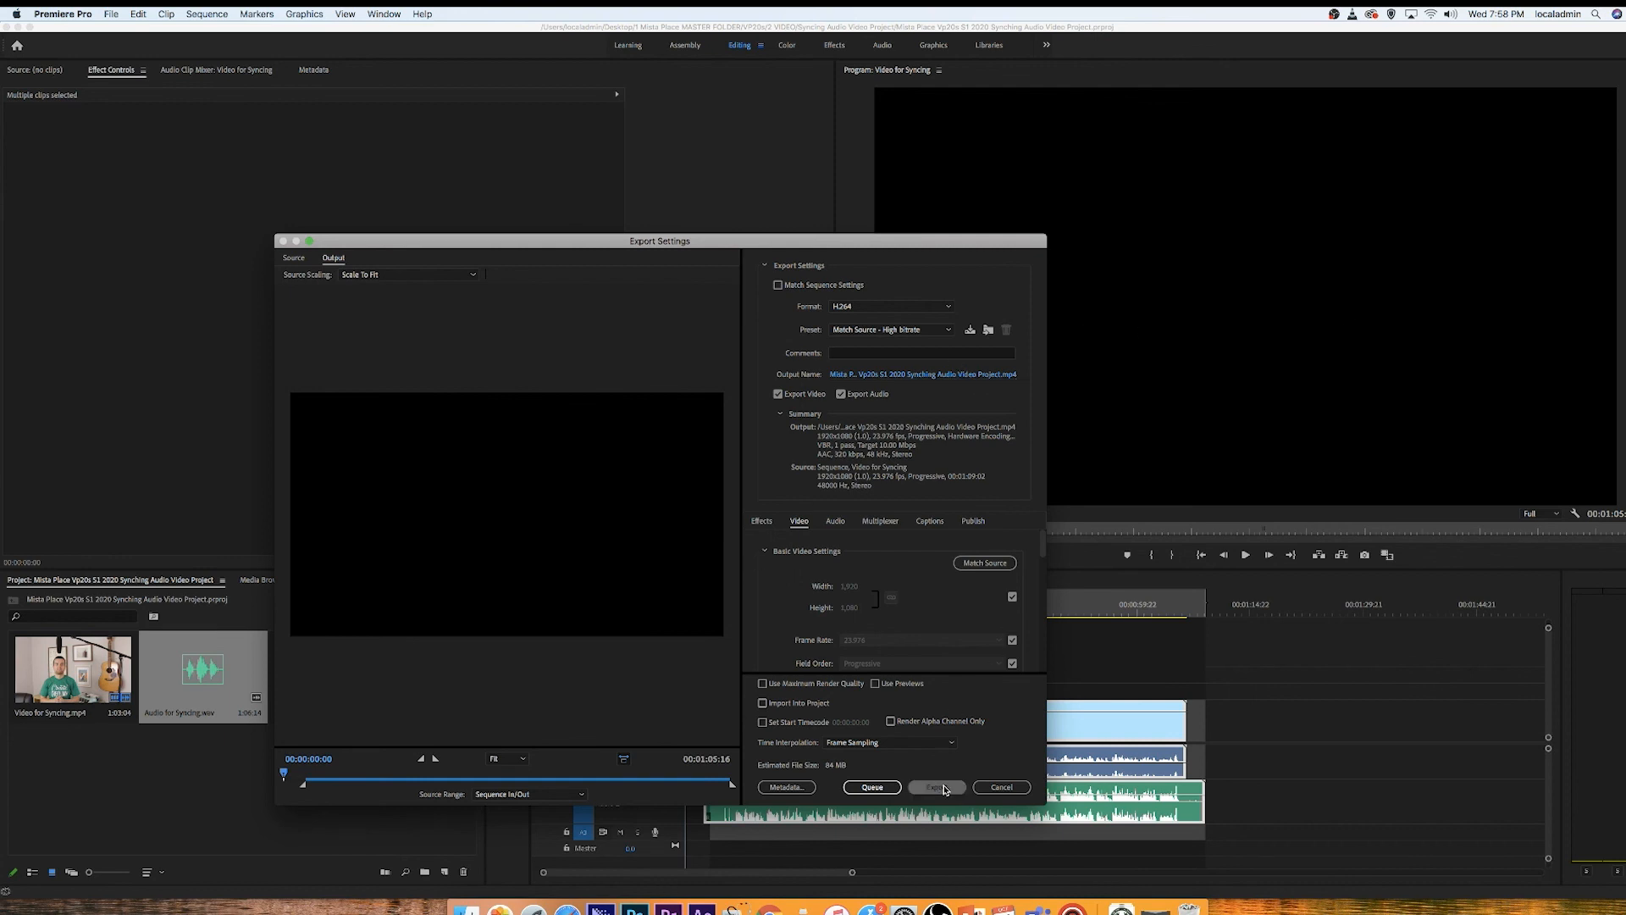